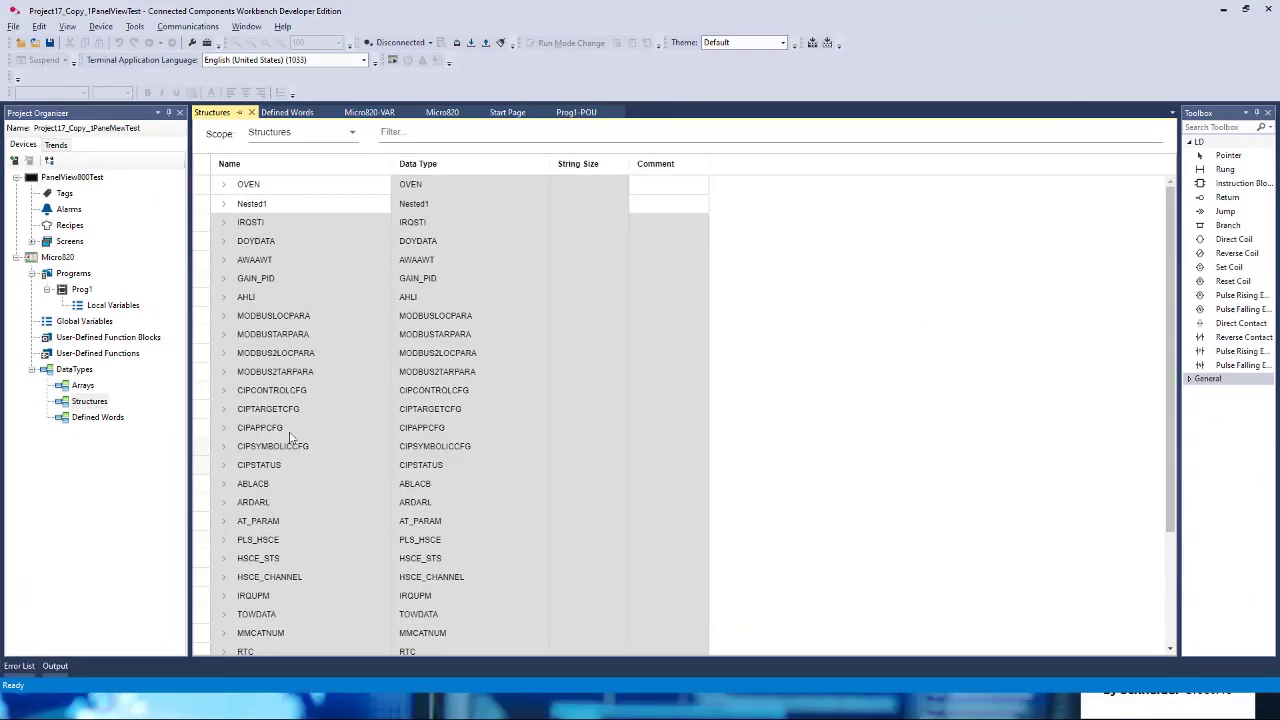
Review the OVEN structure's members, then the OVENS array of OVEN dimensioned 0..6
click(88, 403)
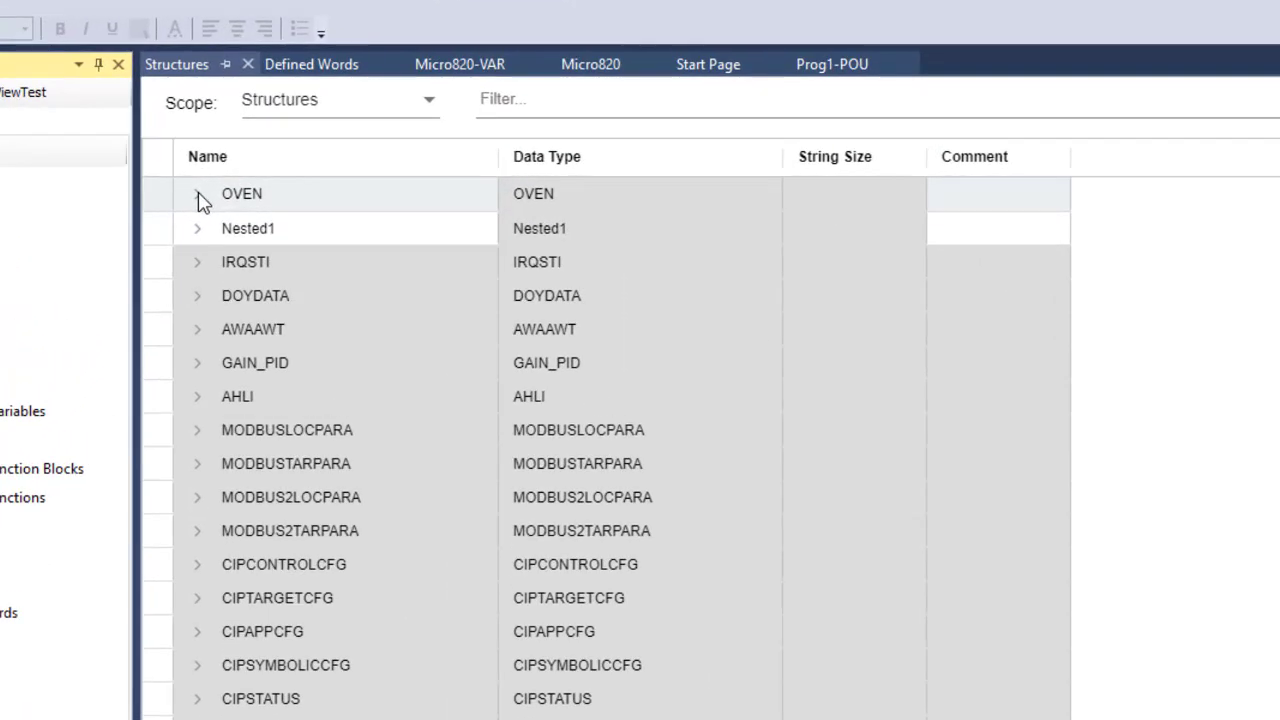
click(199, 196)
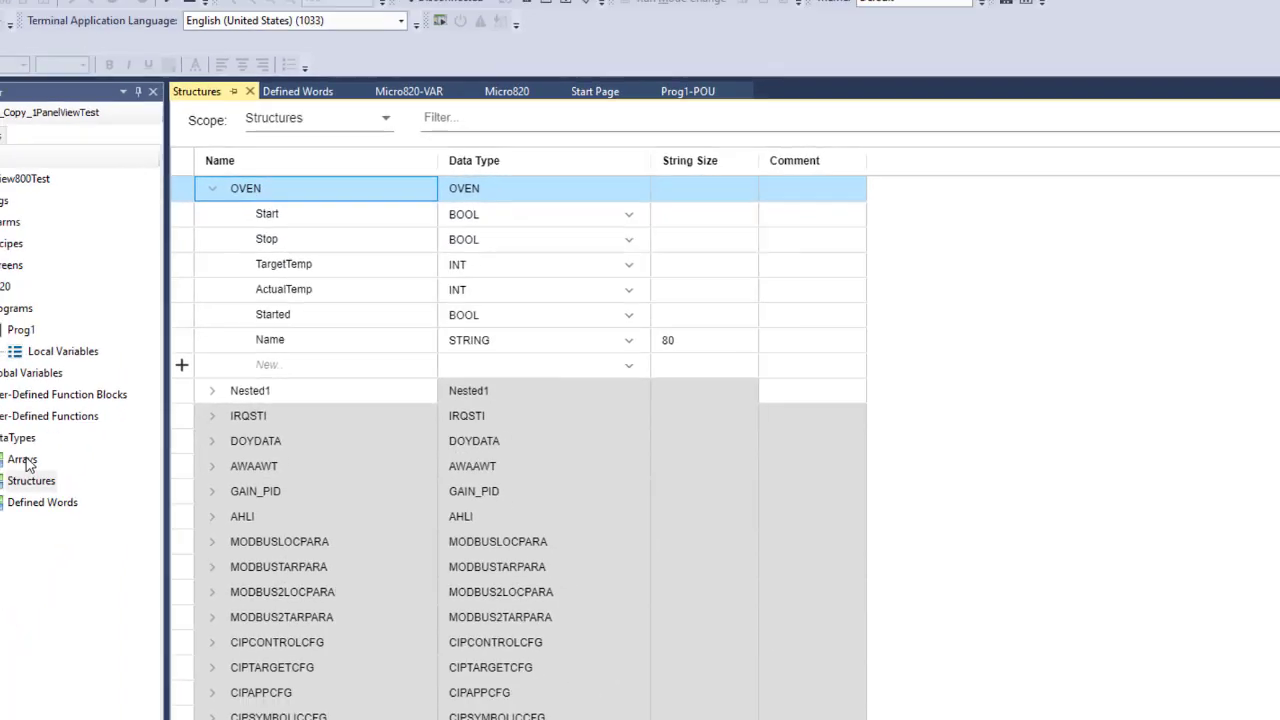
click(27, 462)
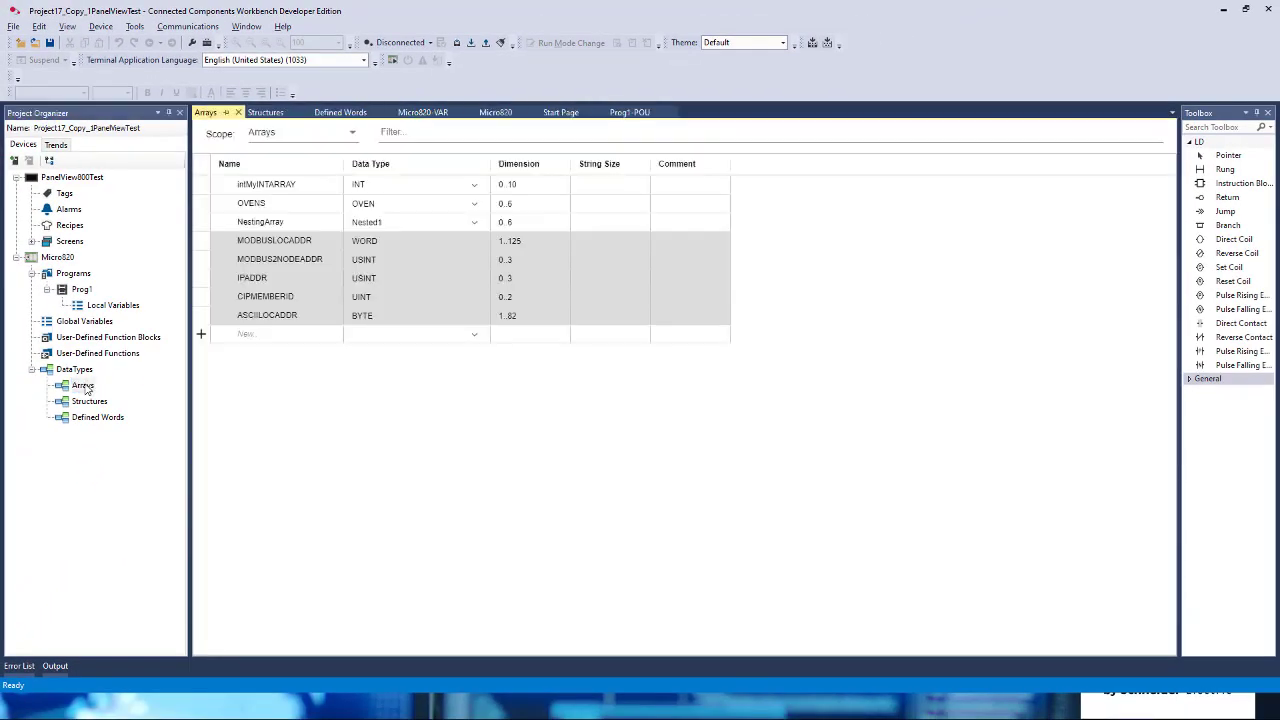
click(202, 203)
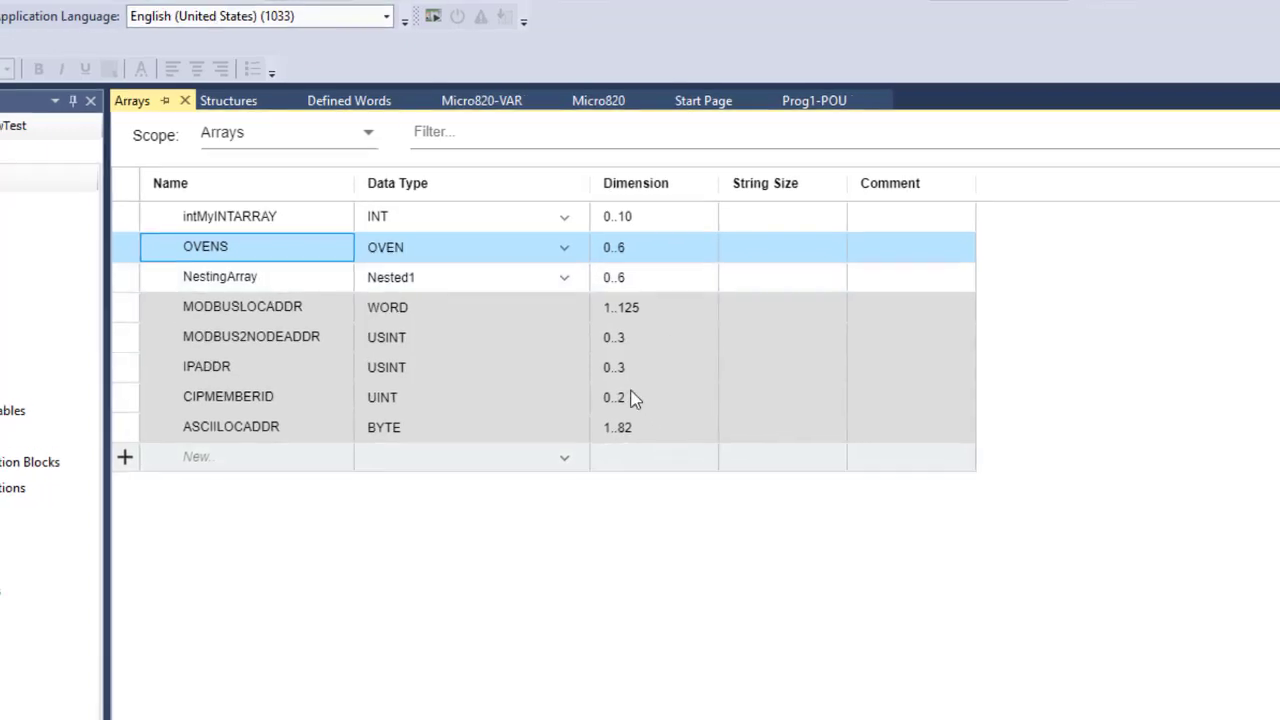
Open Micro820 global variables and expand OVENSARRAY and OVENSARRAY[0] to show its members
click(85, 321)
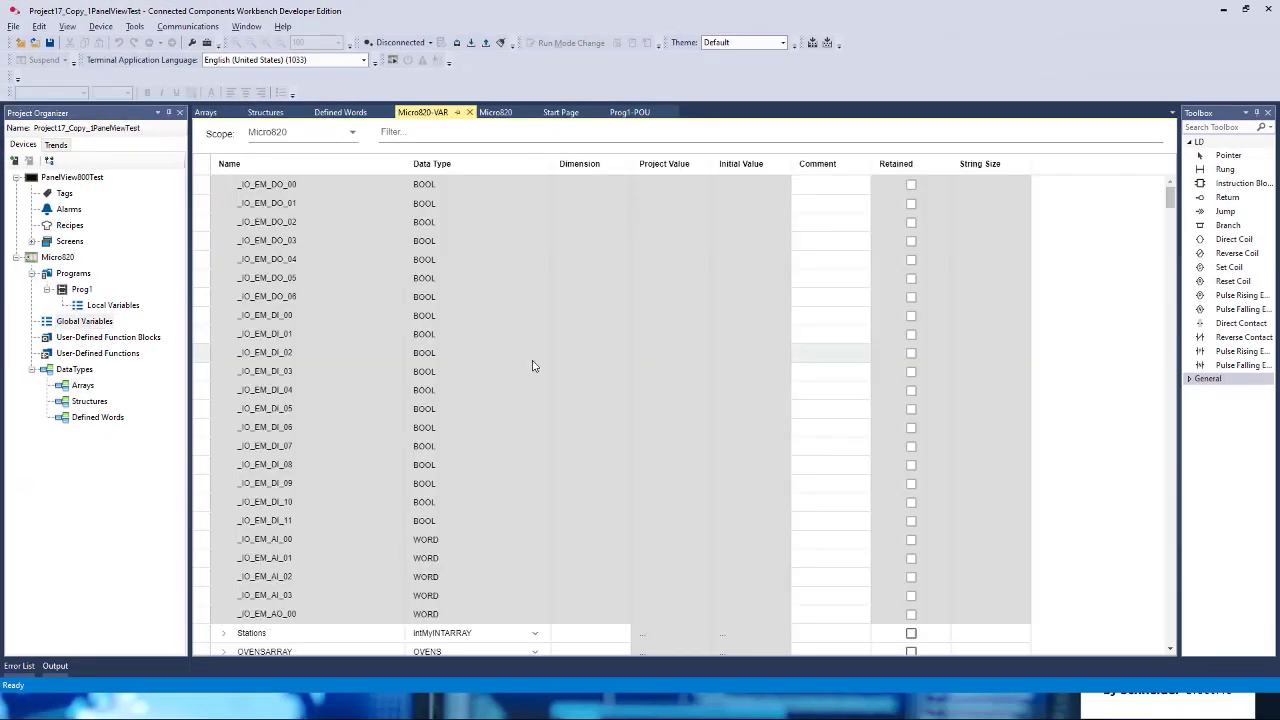
scroll(515, 369, down, 4)
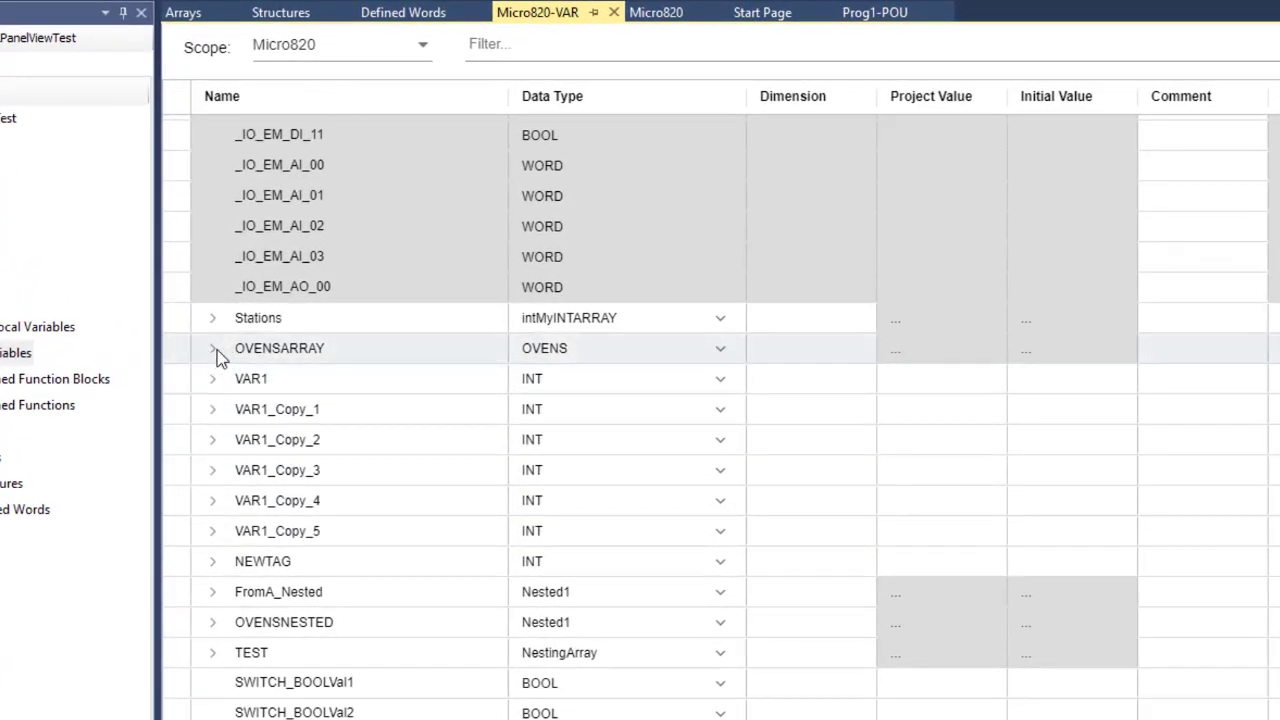
click(214, 350)
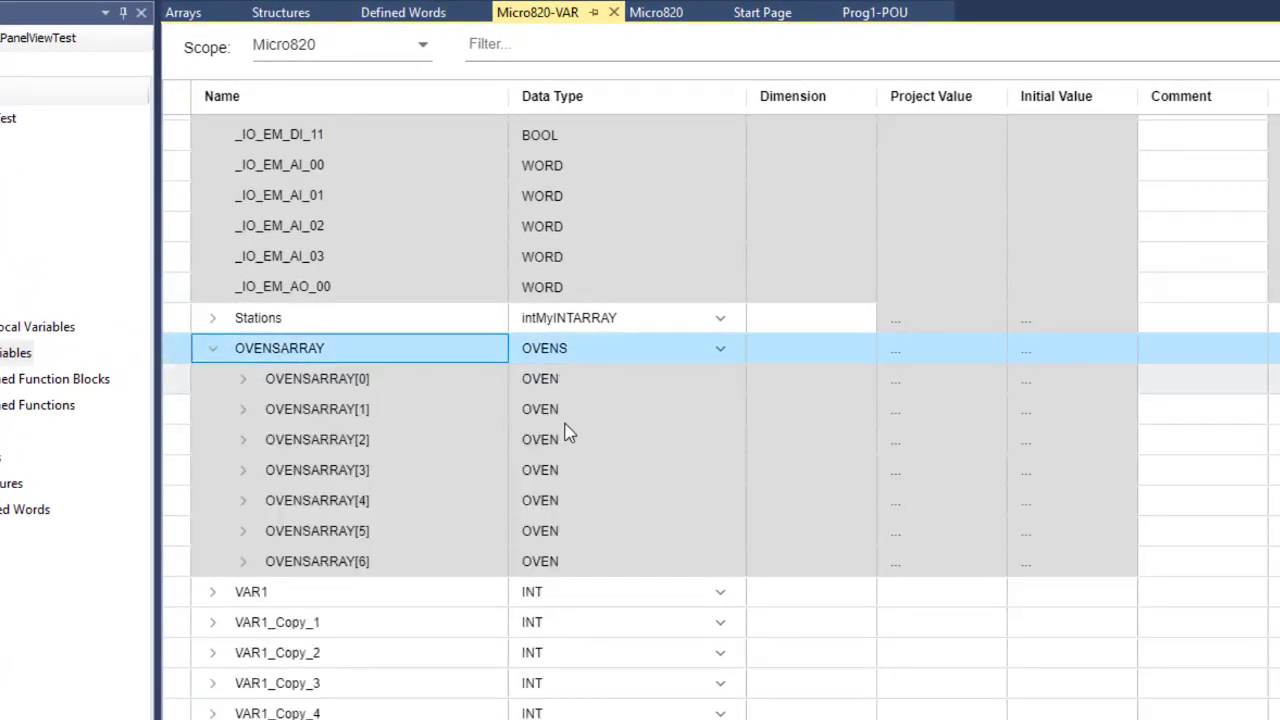
click(244, 380)
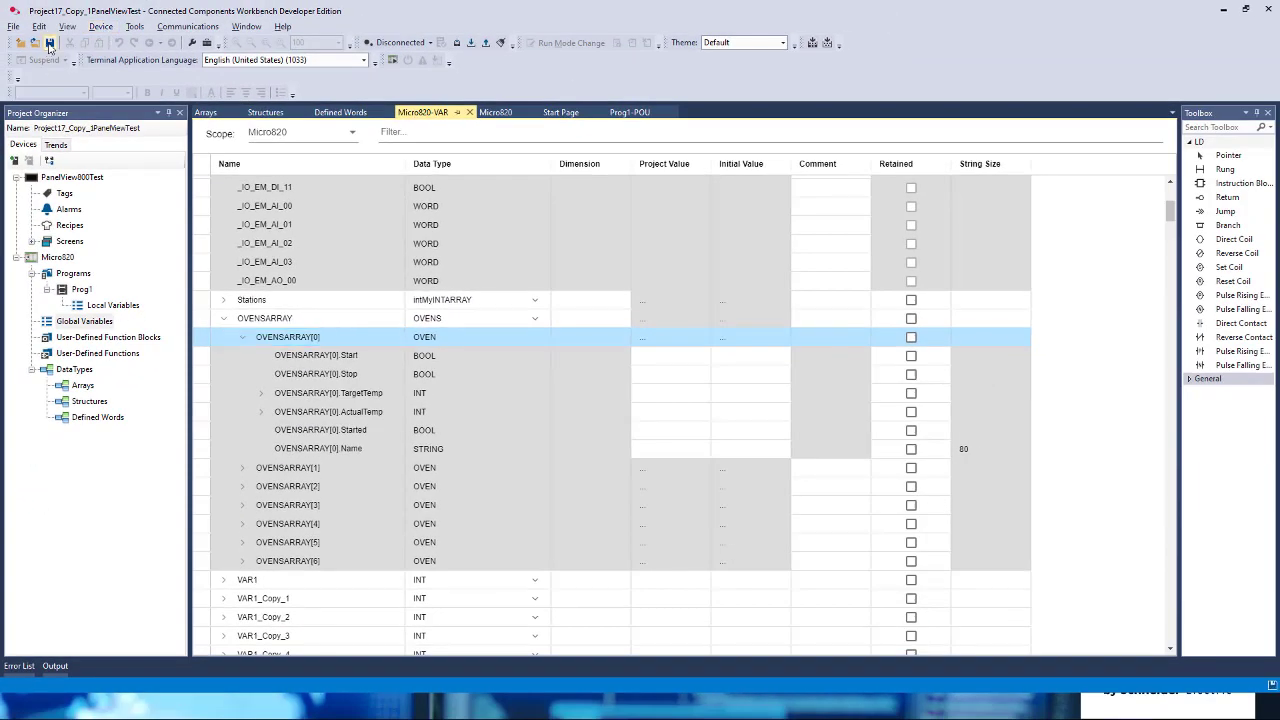
Build the Micro820 project with 0 errors and start the variable export from the Device menu
click(132, 27)
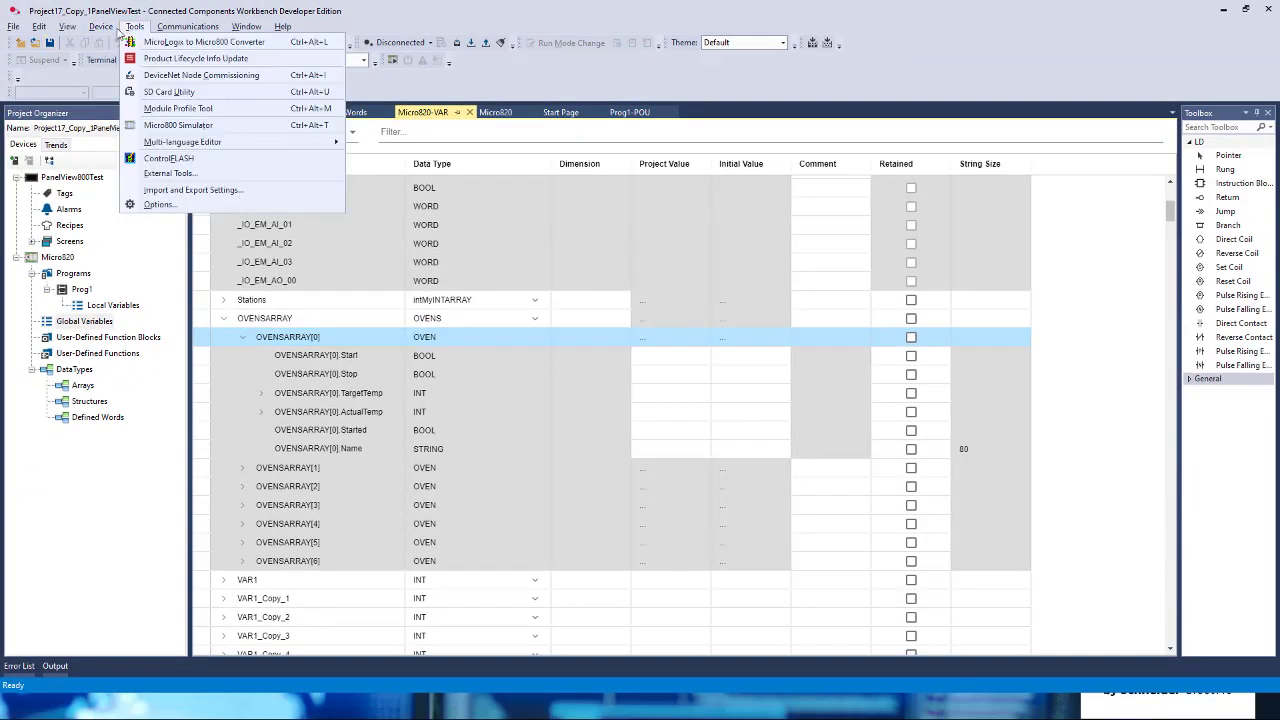
mouse_move(107, 30)
click(116, 58)
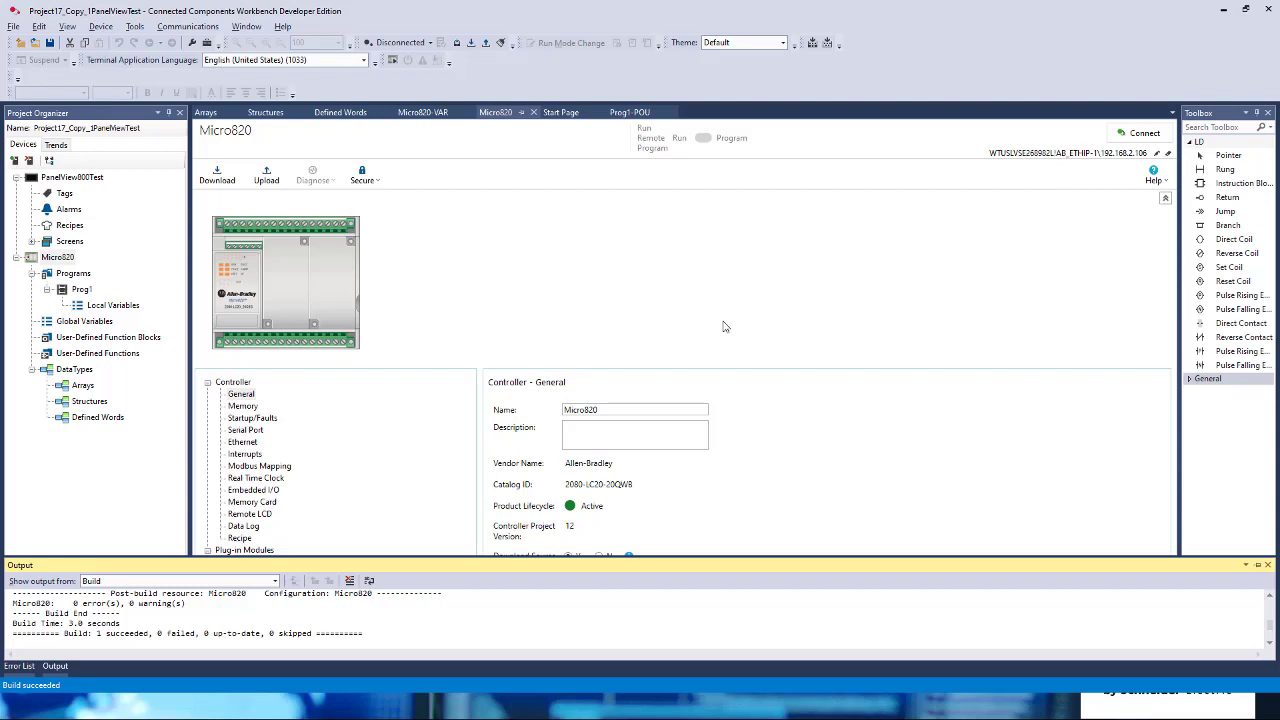
click(101, 26)
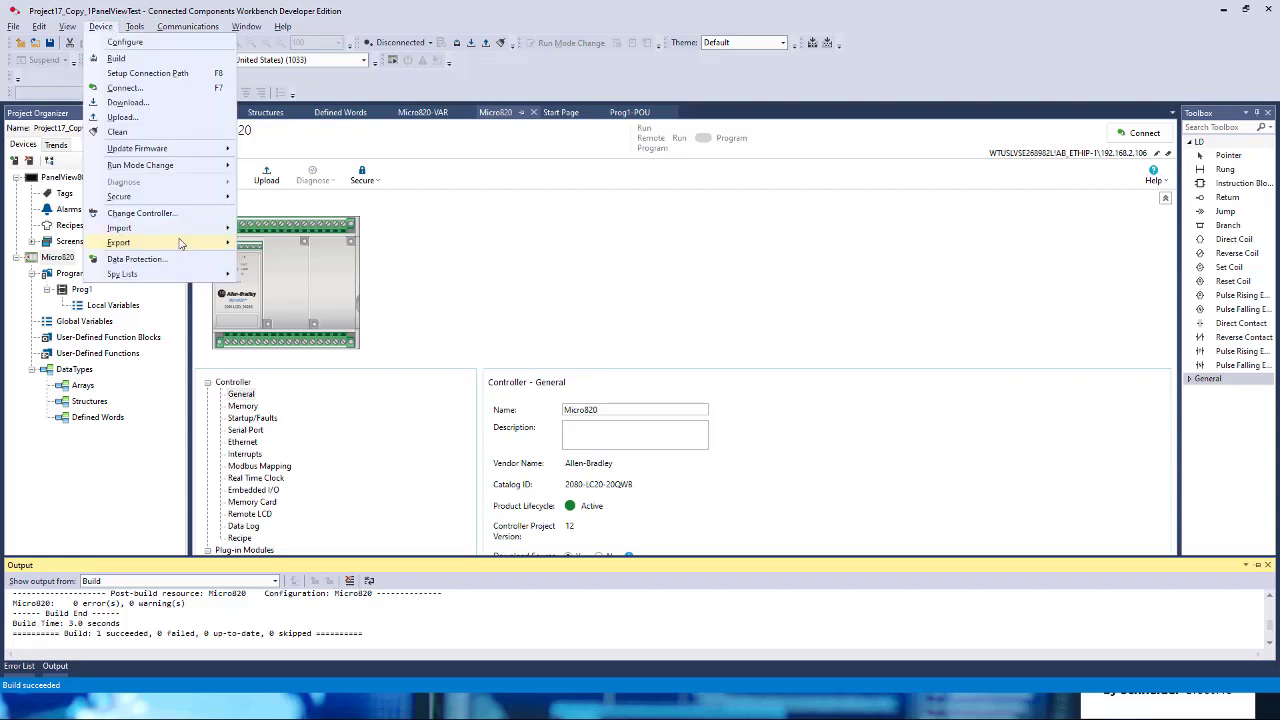
Export the Micro820 variables to ForBlue.csv, replacing the existing file
mouse_move(181, 245)
click(307, 262)
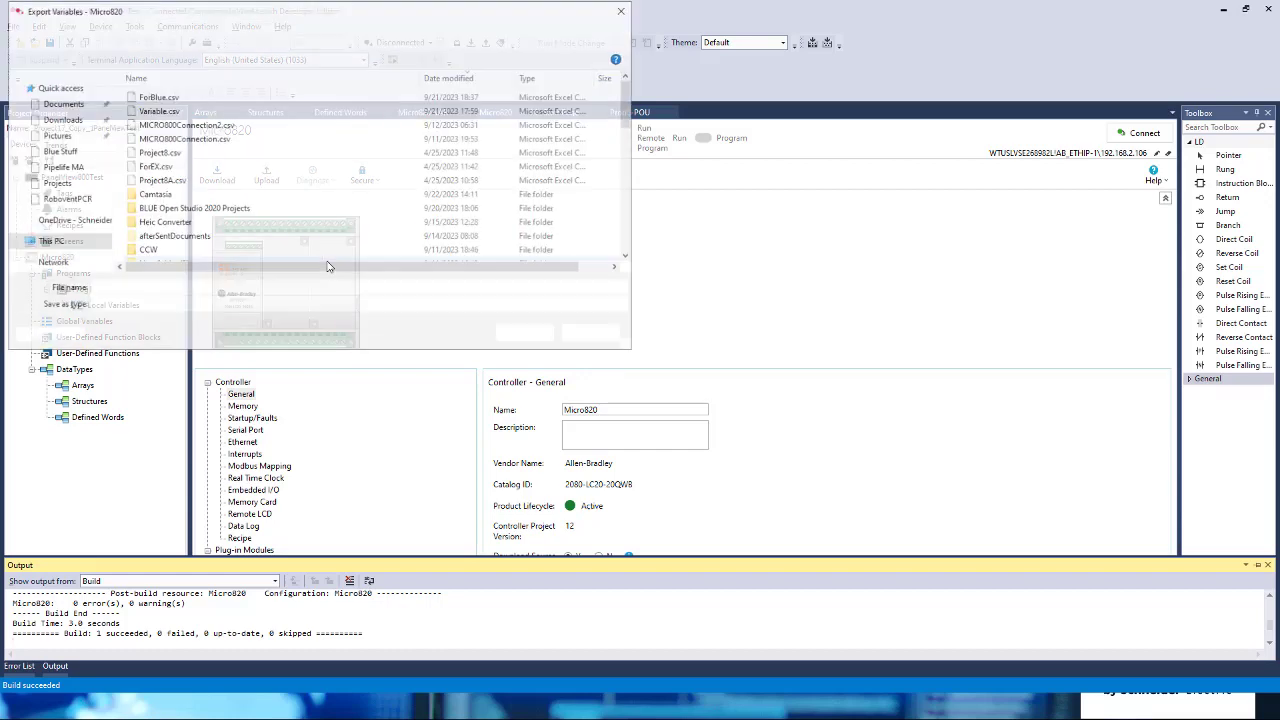
click(175, 97)
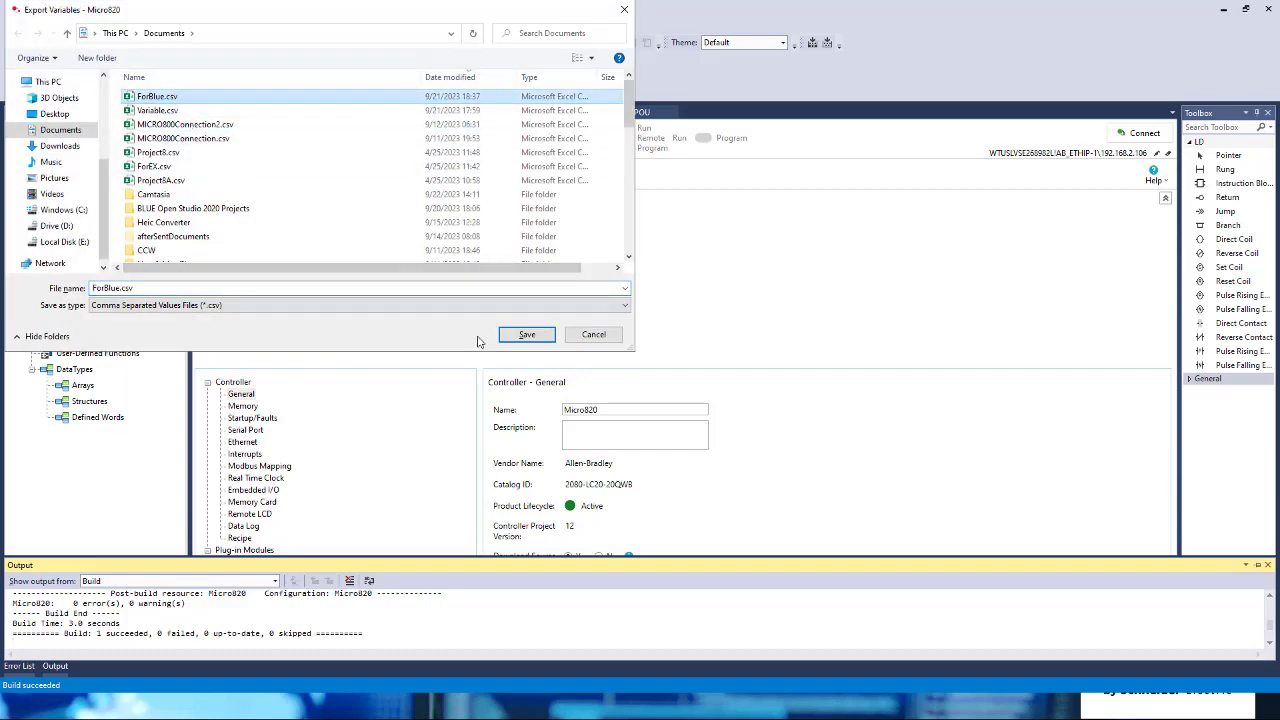
click(529, 338)
click(690, 405)
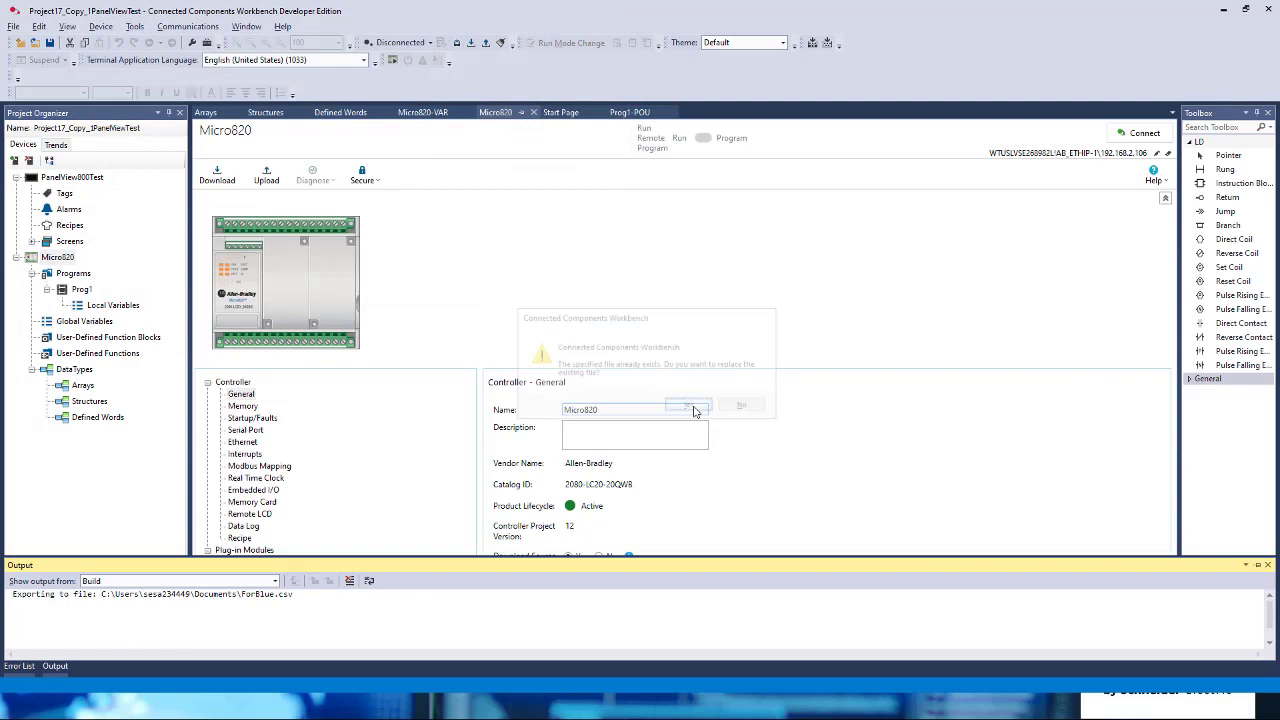
click(725, 408)
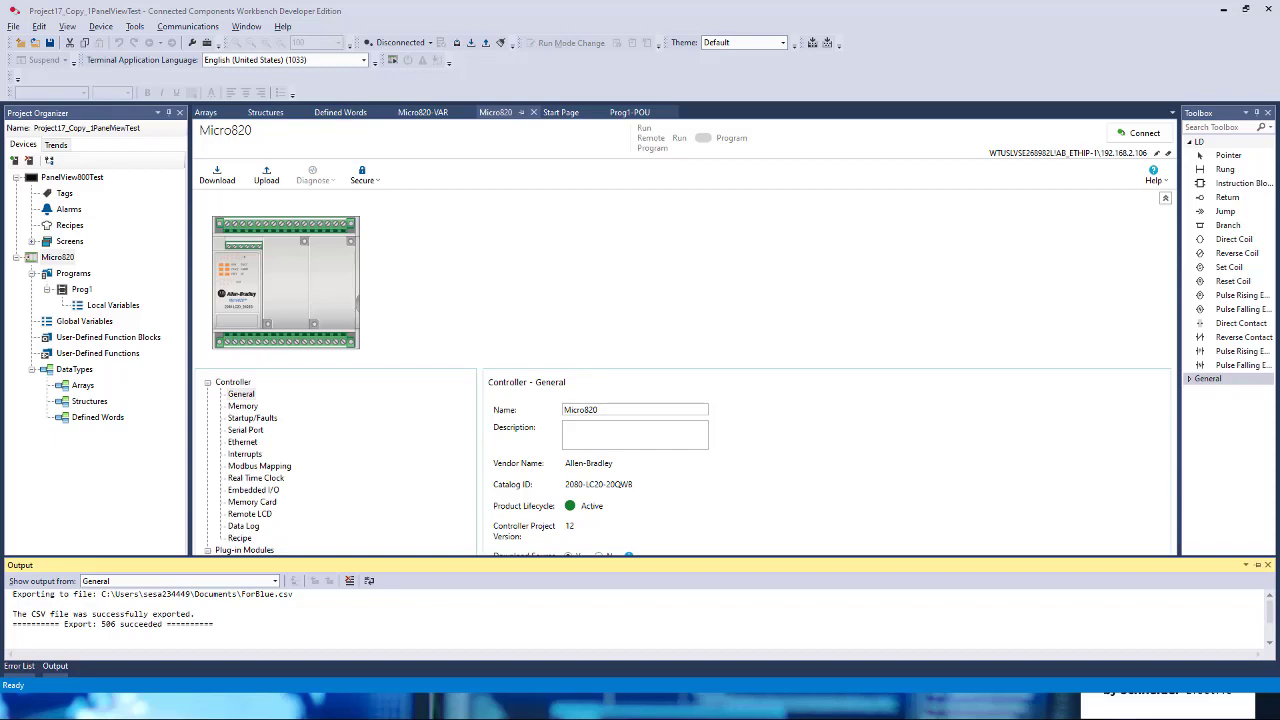
Maximize the Pro-face BLUE window and show the Symbol Link list with the AB_MICRO820 entry
drag(1279, 265, 626, 40)
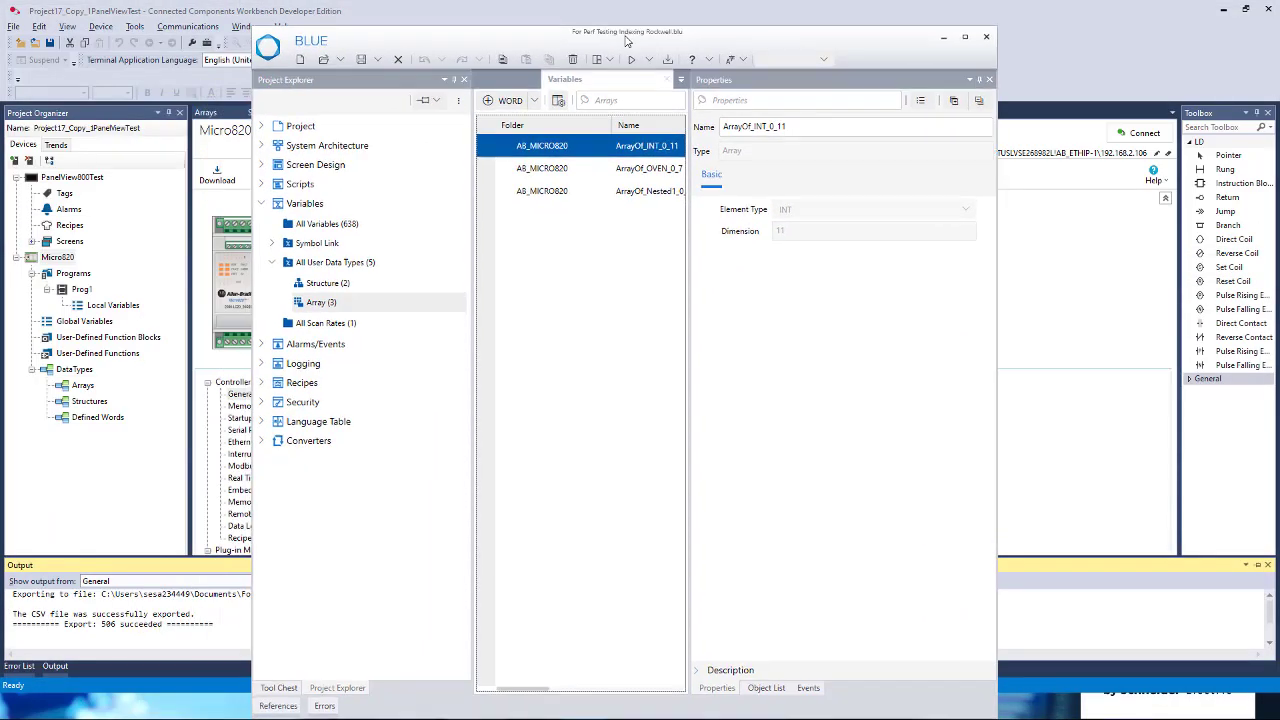
click(965, 37)
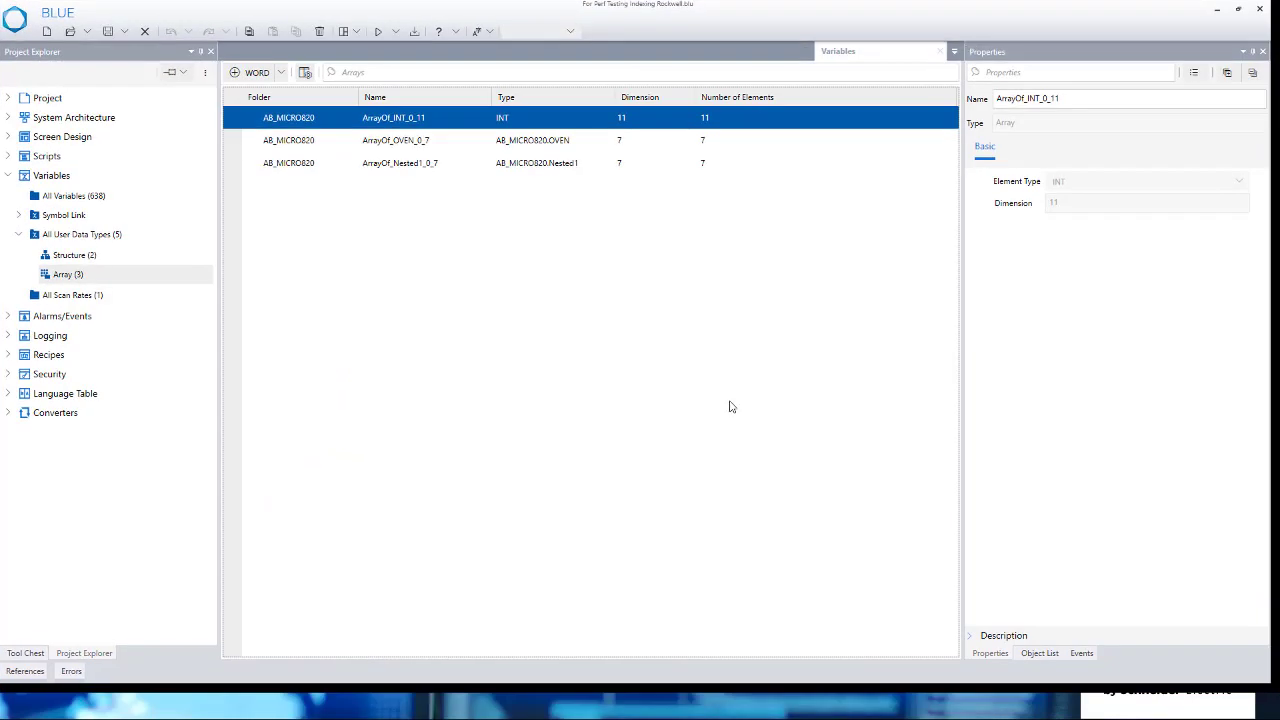
click(67, 257)
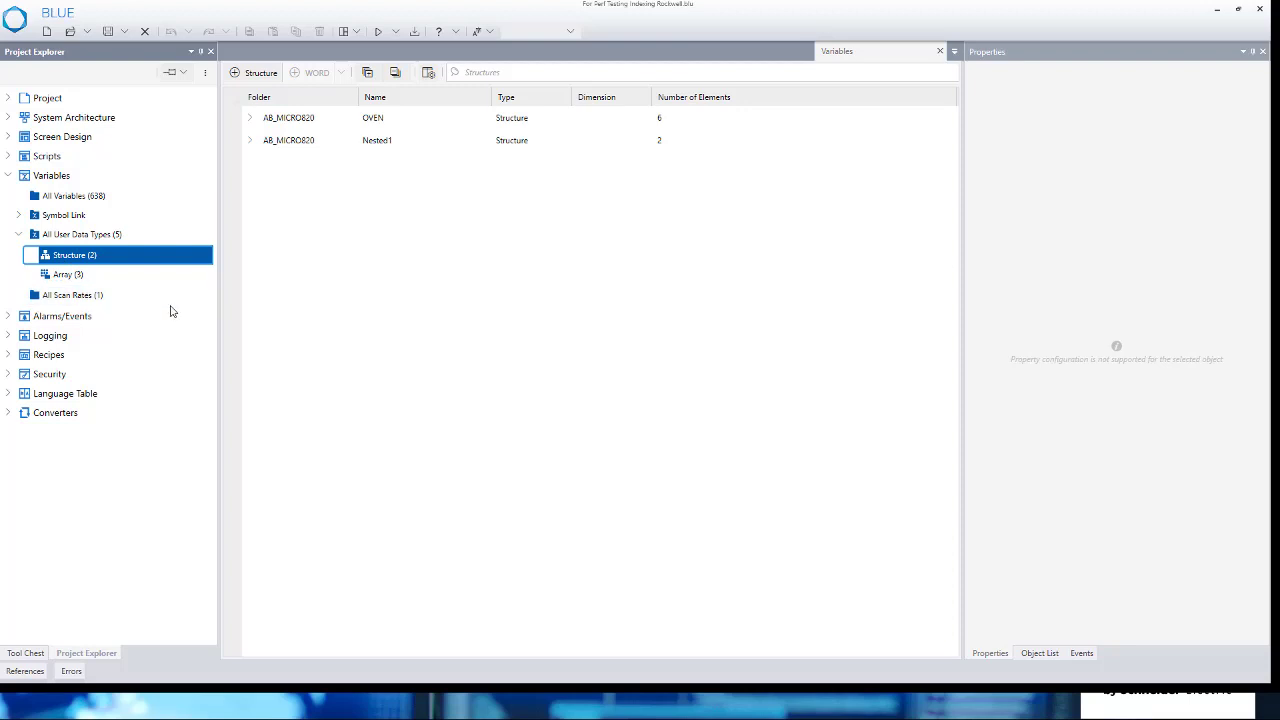
click(76, 216)
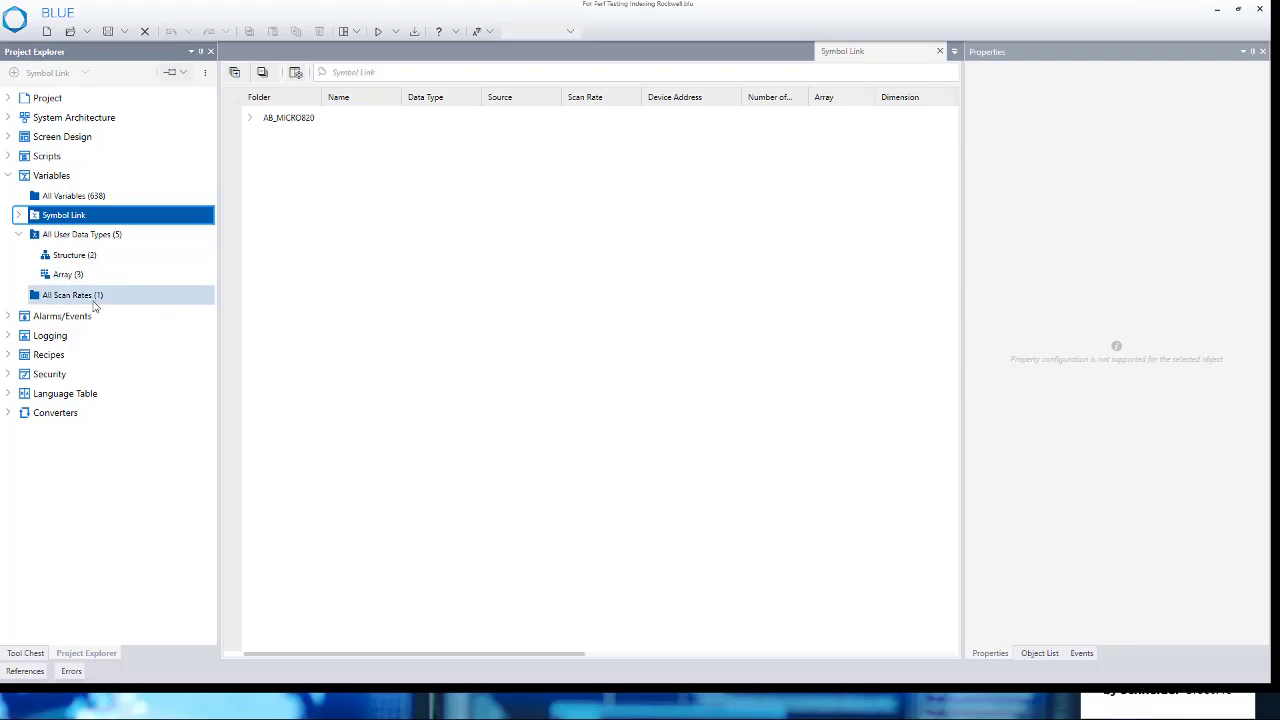
Review the imported OVEN structure's six members, leaving the Started member unchanged
click(89, 258)
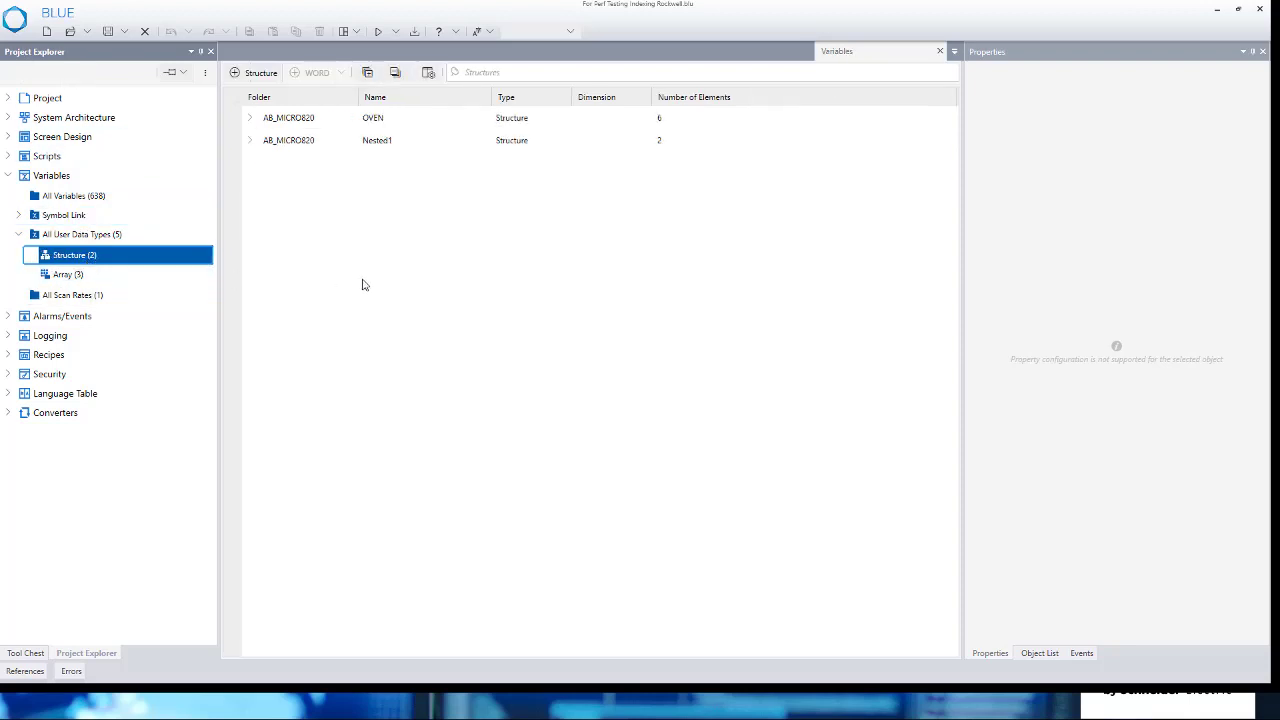
click(251, 118)
click(251, 118)
click(510, 230)
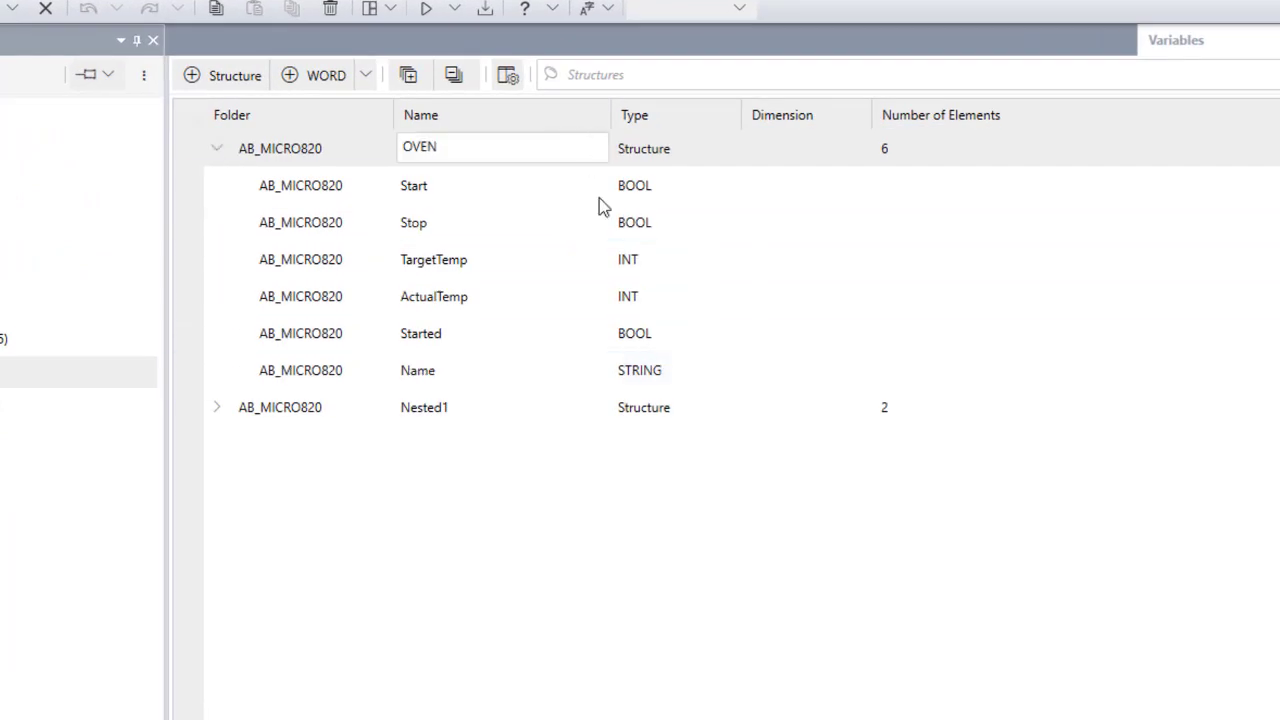
click(603, 591)
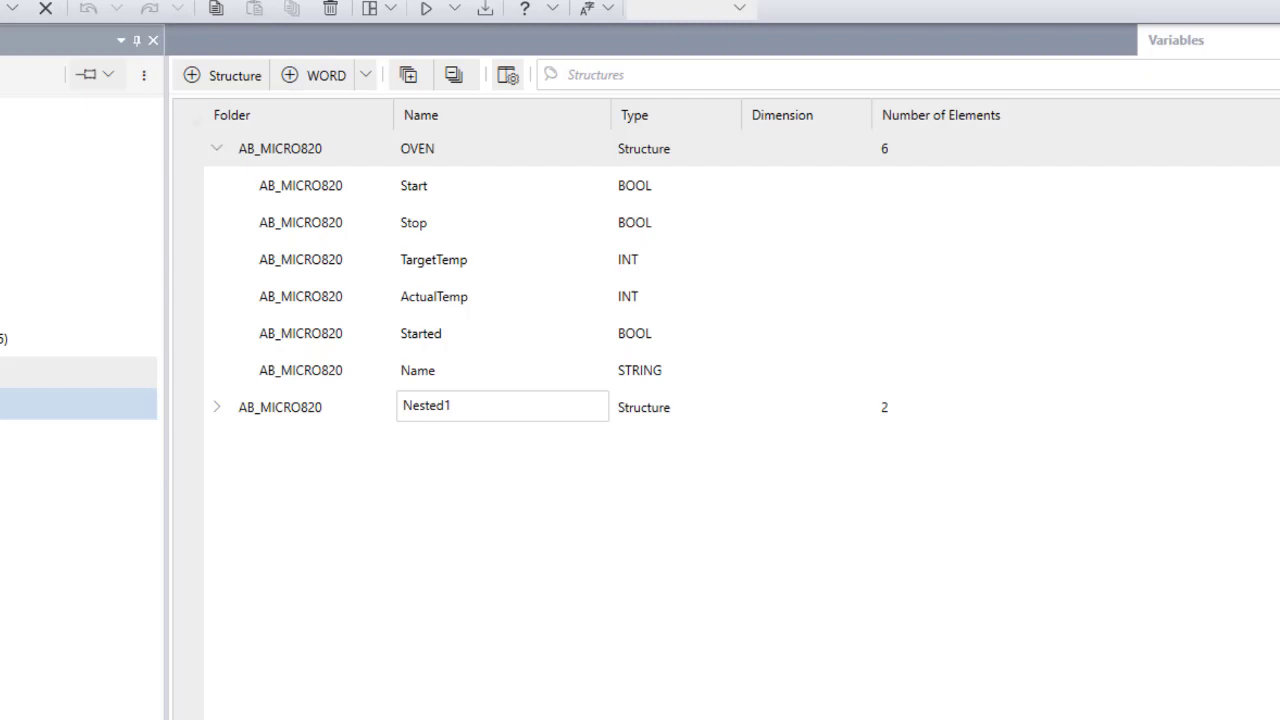
Check the imported array types including the Nested1 array, then list all 638 variables
click(60, 404)
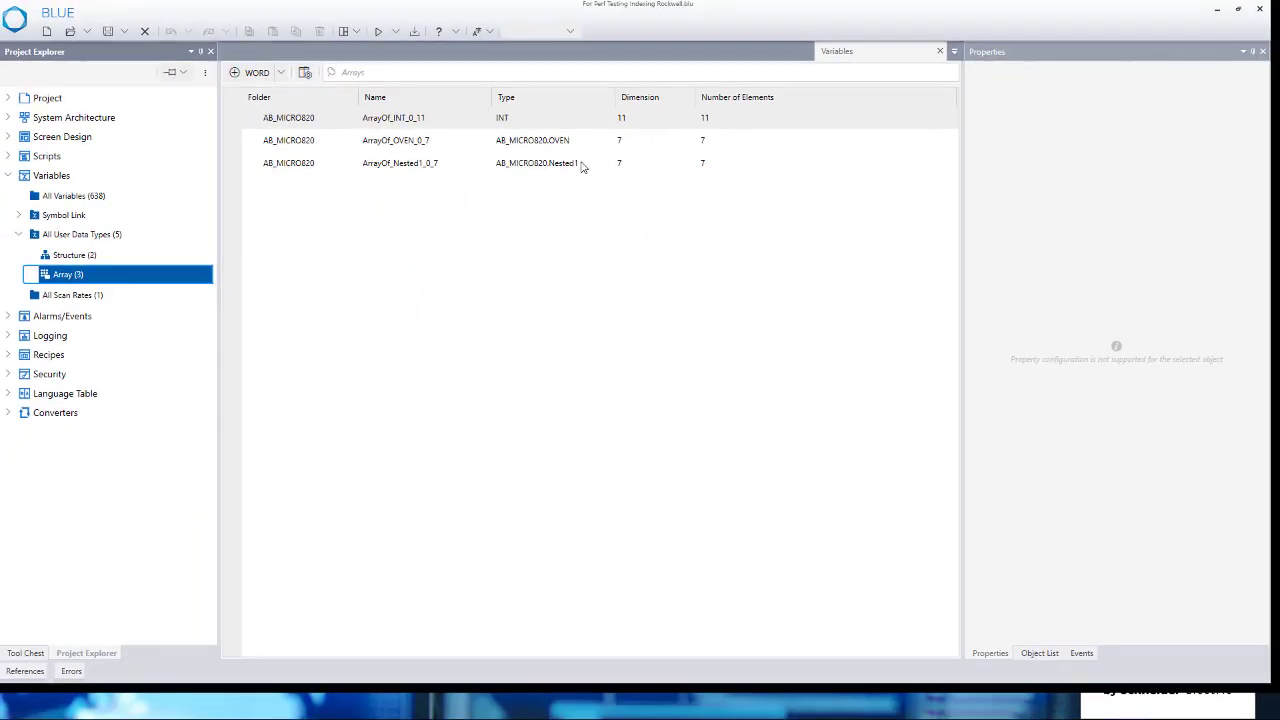
click(740, 216)
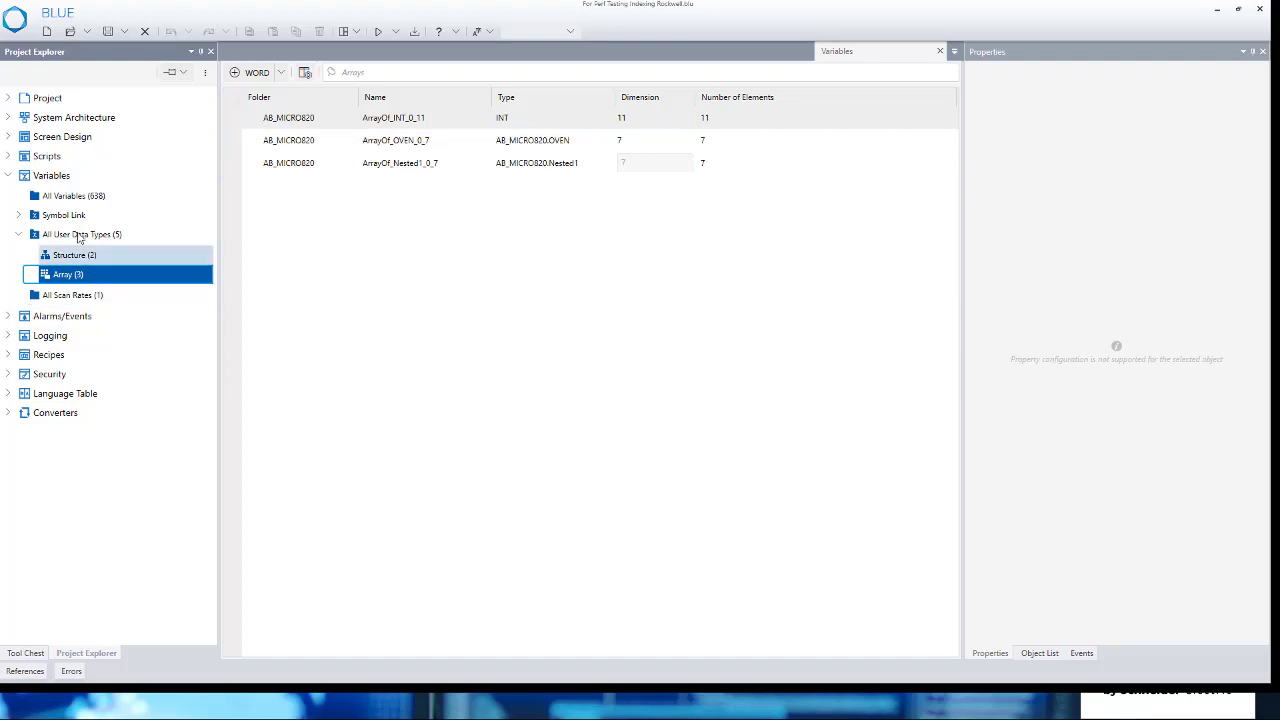
click(76, 199)
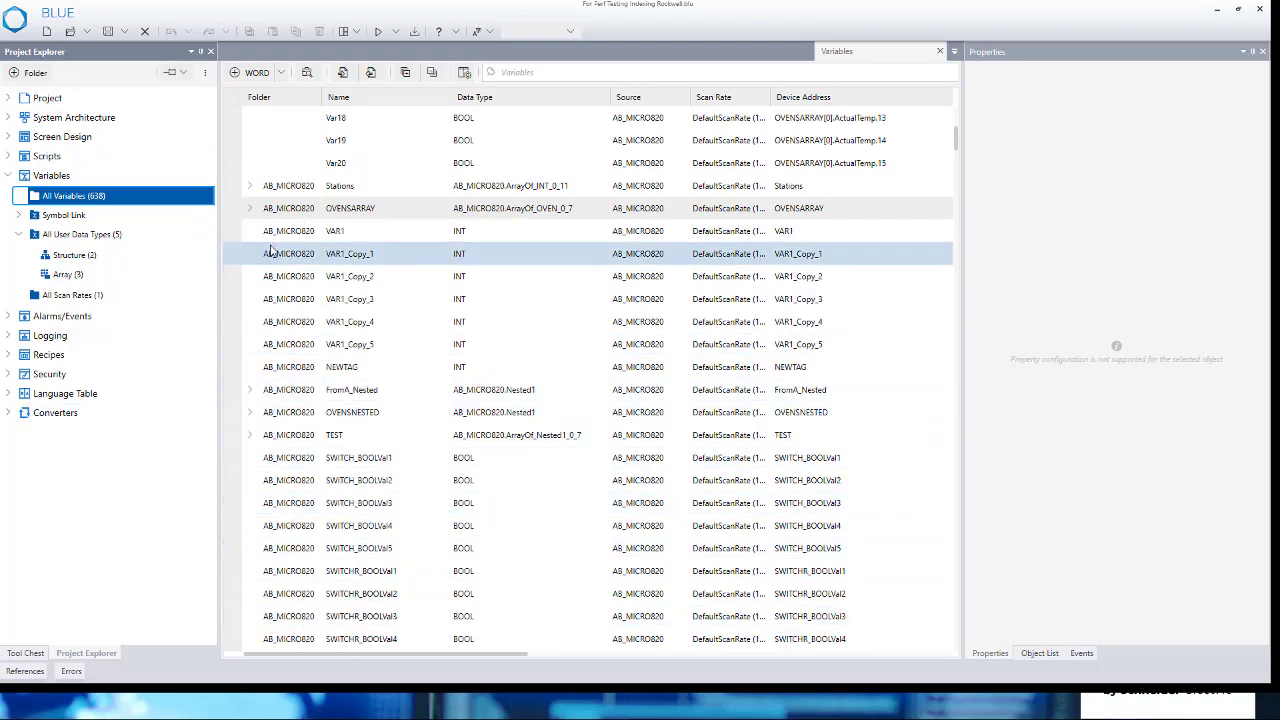
Expand OVENSARRAY in the Variables grid and Screen Design > Screens > S00002 : Folder1
click(253, 210)
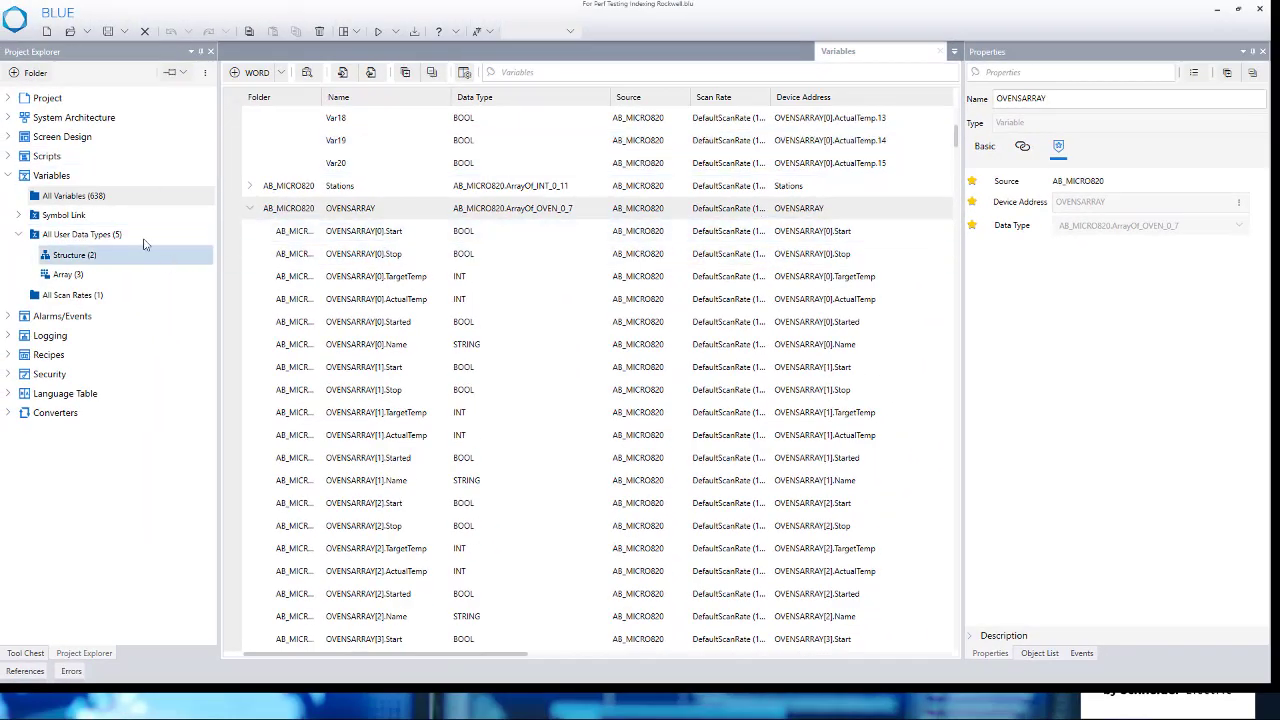
click(8, 136)
click(18, 157)
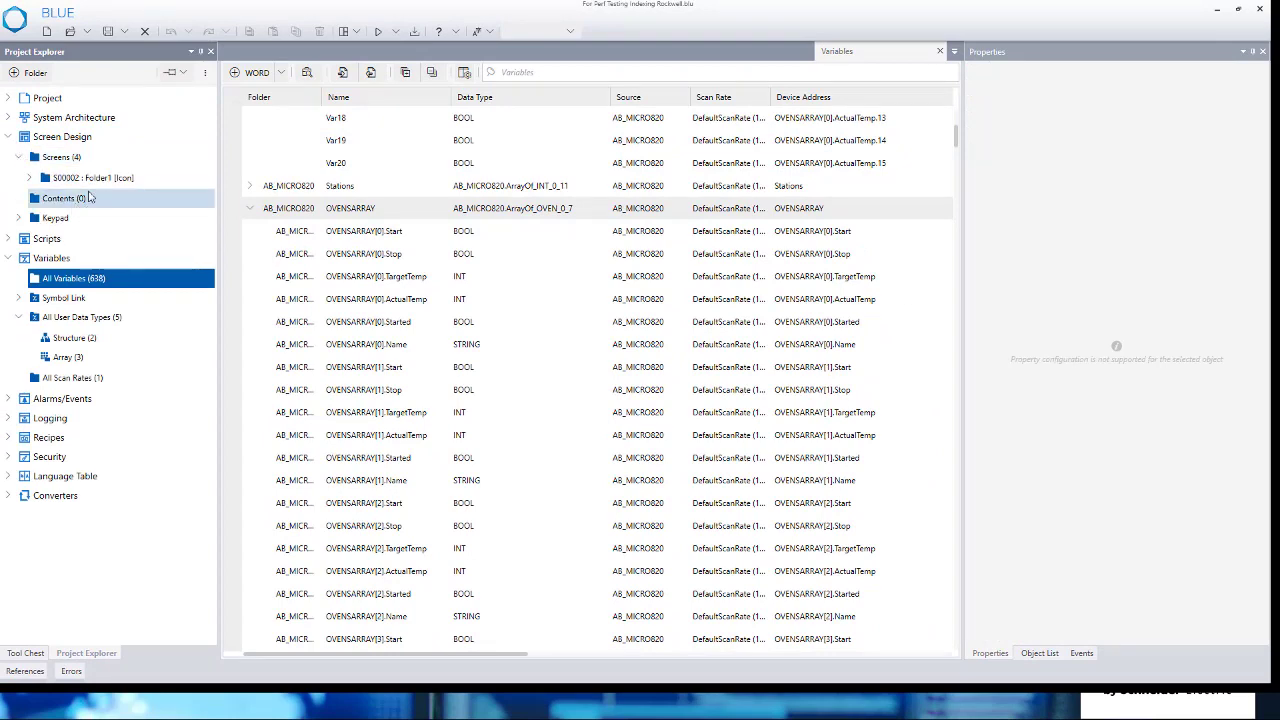
click(30, 178)
double_click(115, 237)
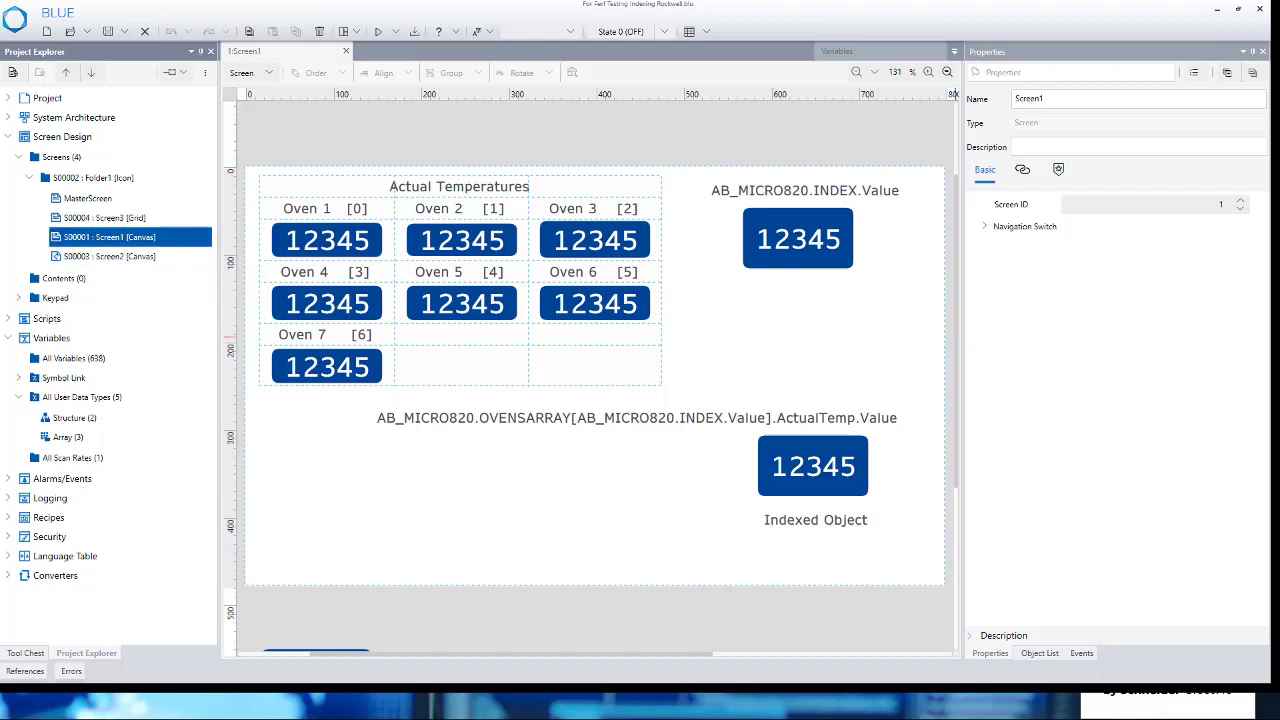
click(325, 238)
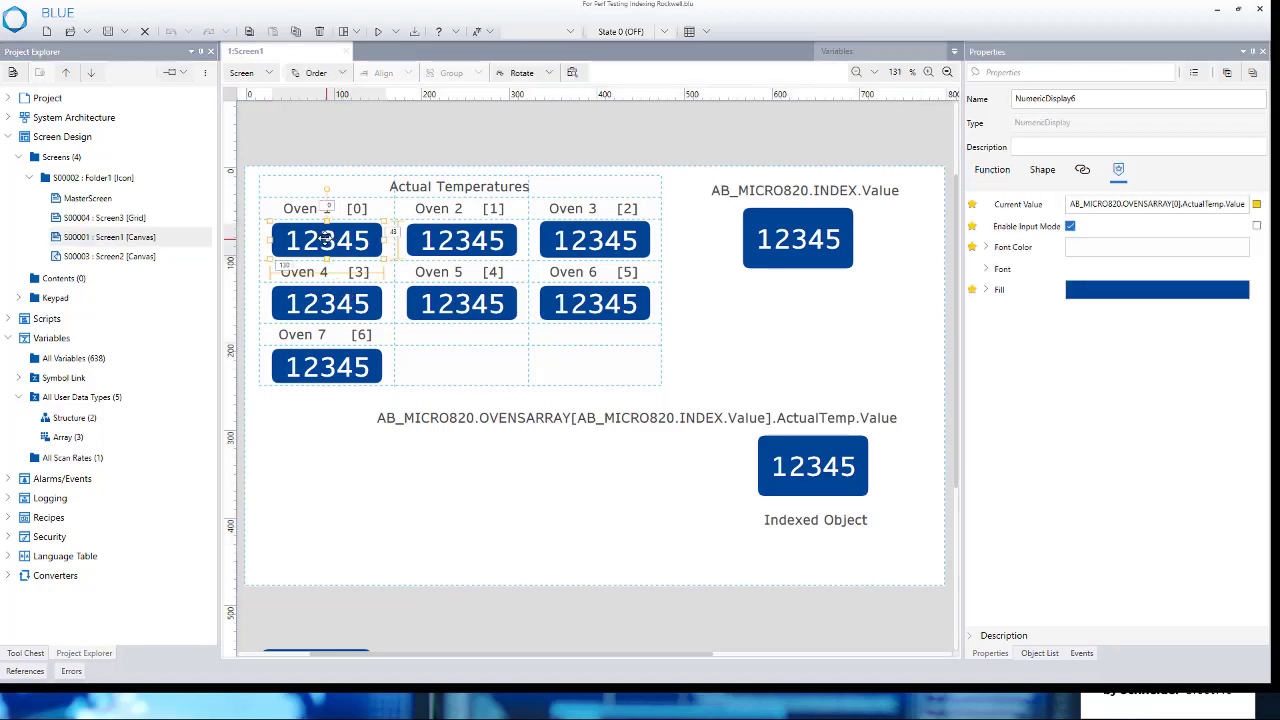
drag(961, 215, 929, 213)
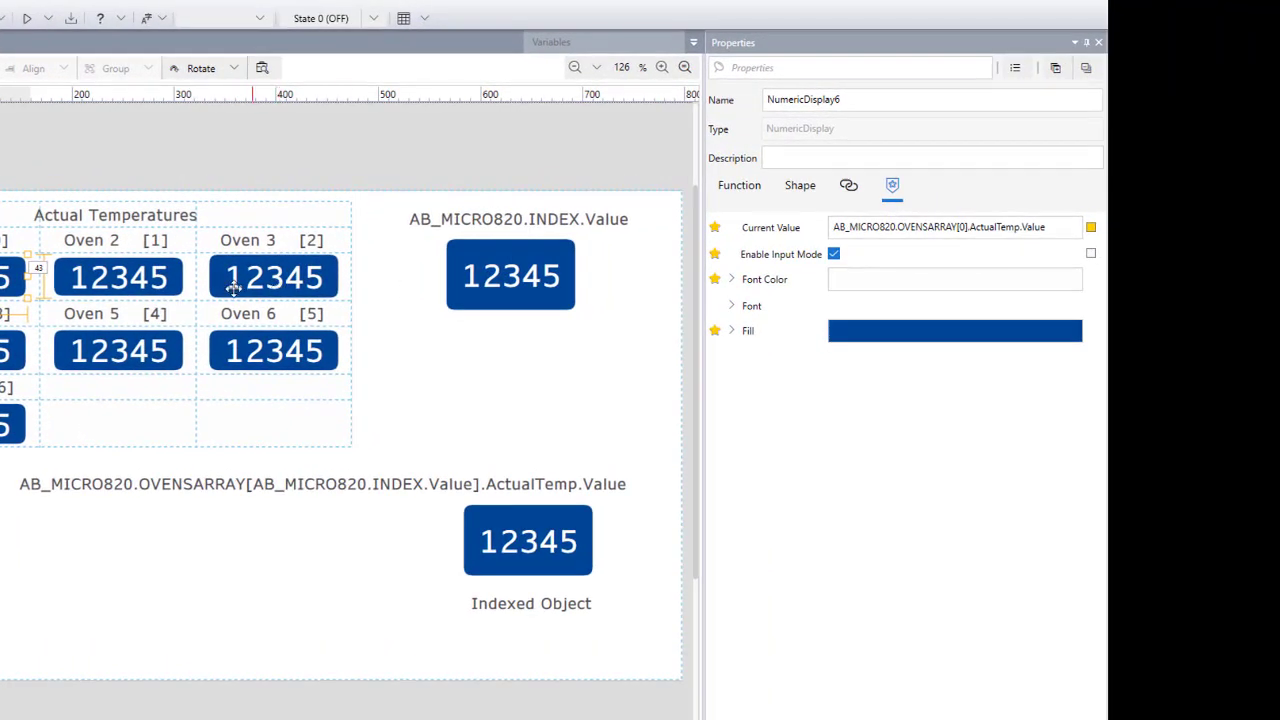
click(130, 279)
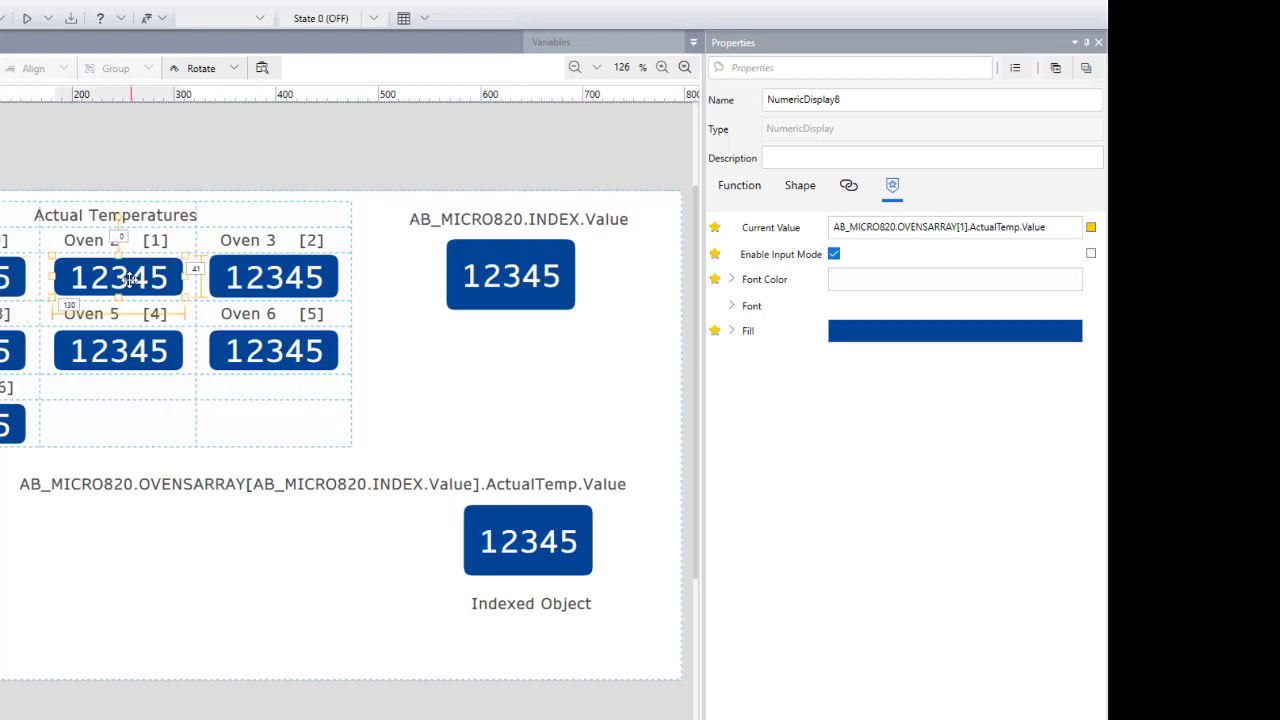
click(266, 276)
click(250, 360)
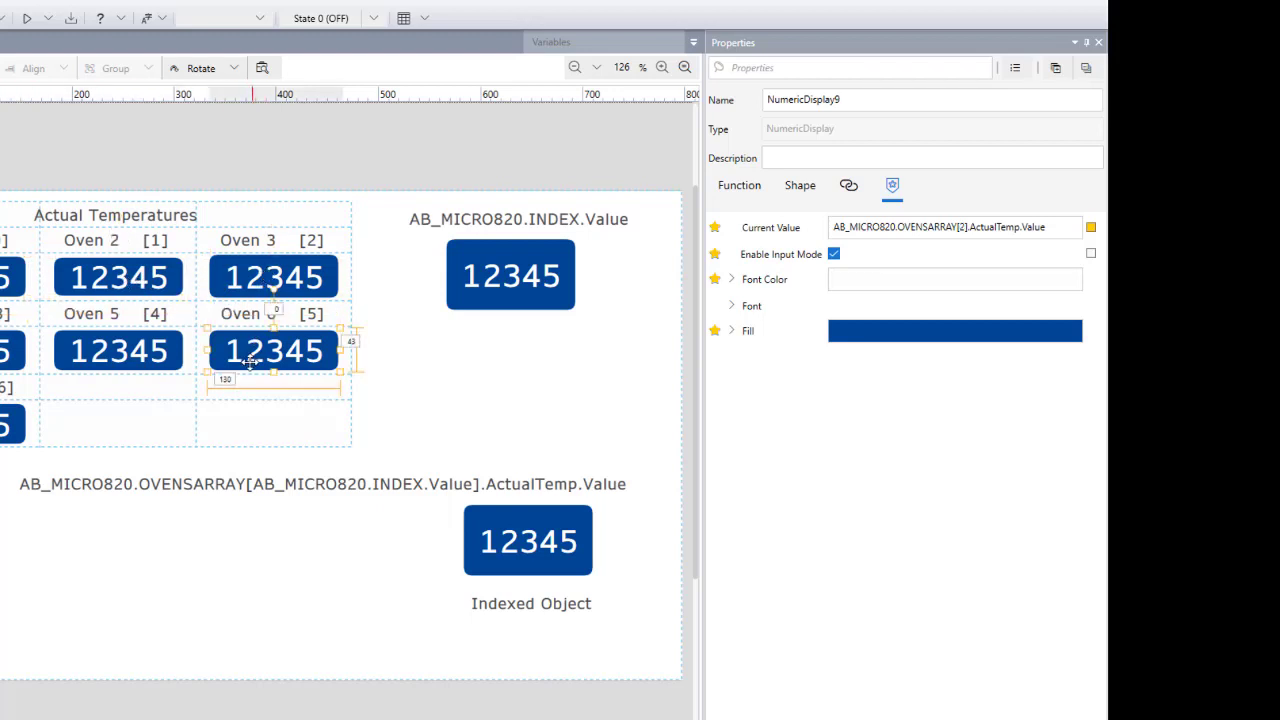
click(12, 425)
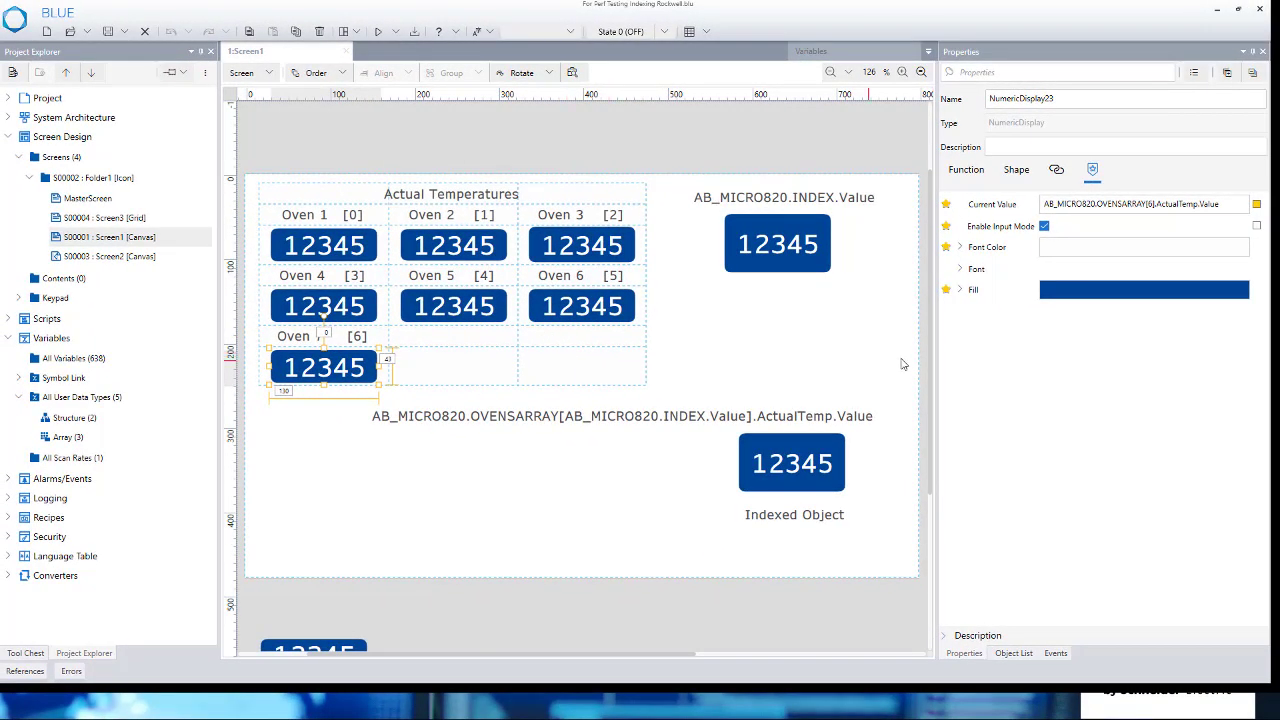
click(787, 240)
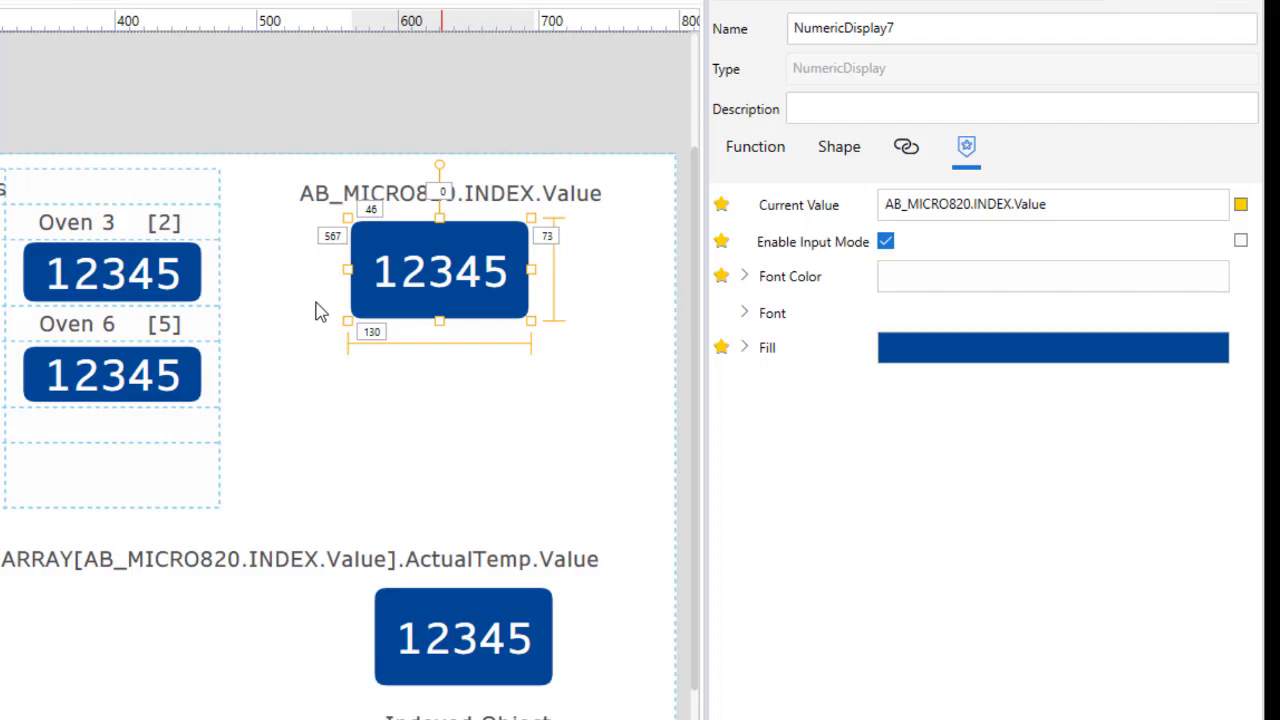
click(487, 645)
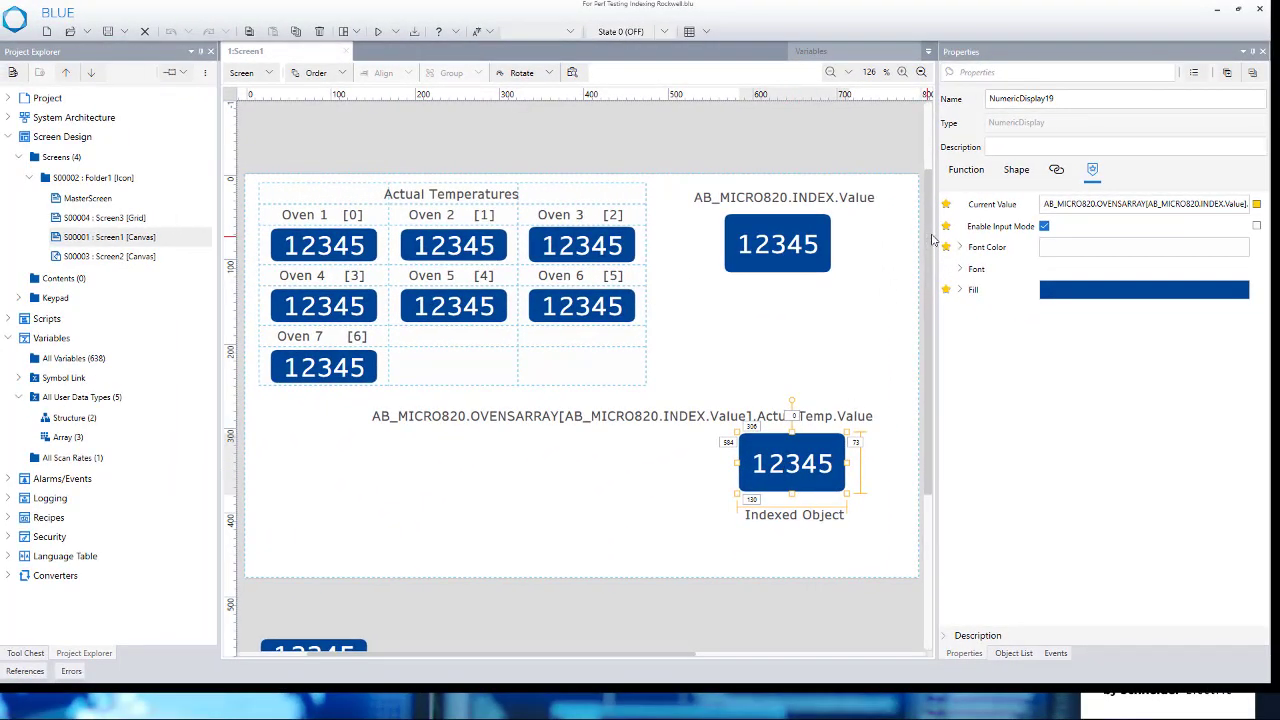
drag(935, 233, 893, 244)
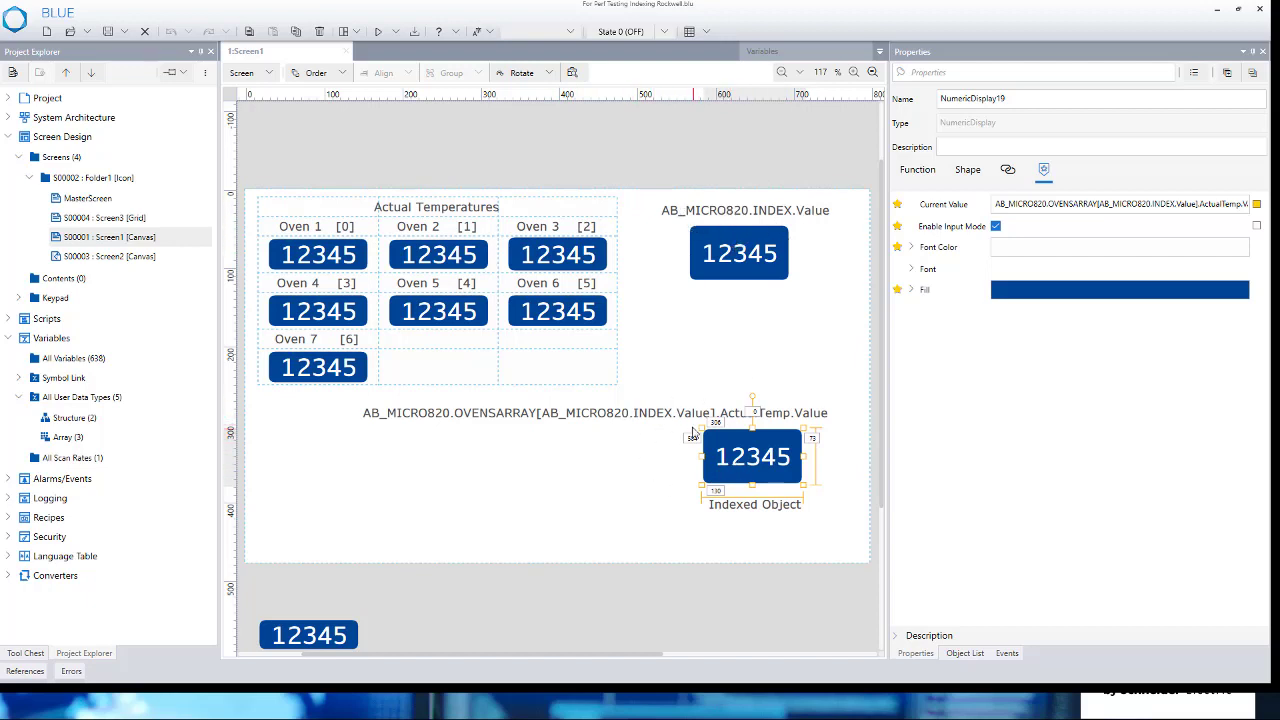
click(609, 510)
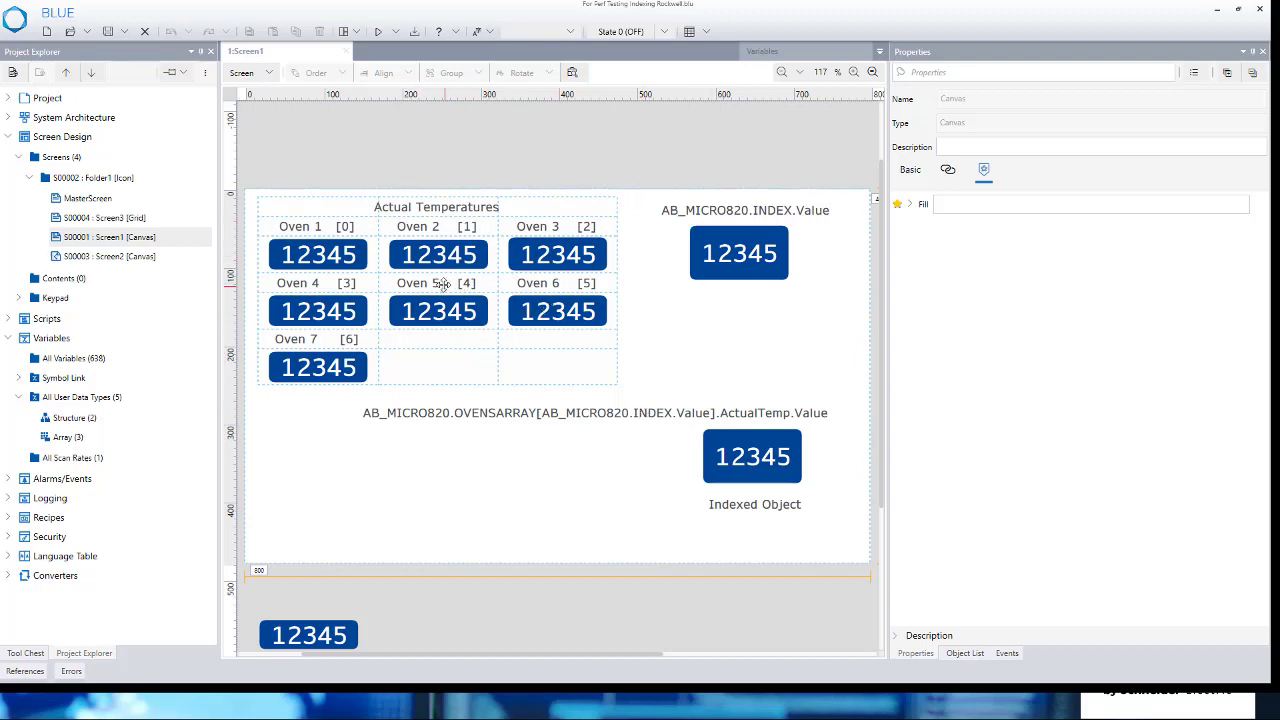
Place a Numeric Display from the Tool Chest parts on Screen1 below the INDEX display
click(32, 654)
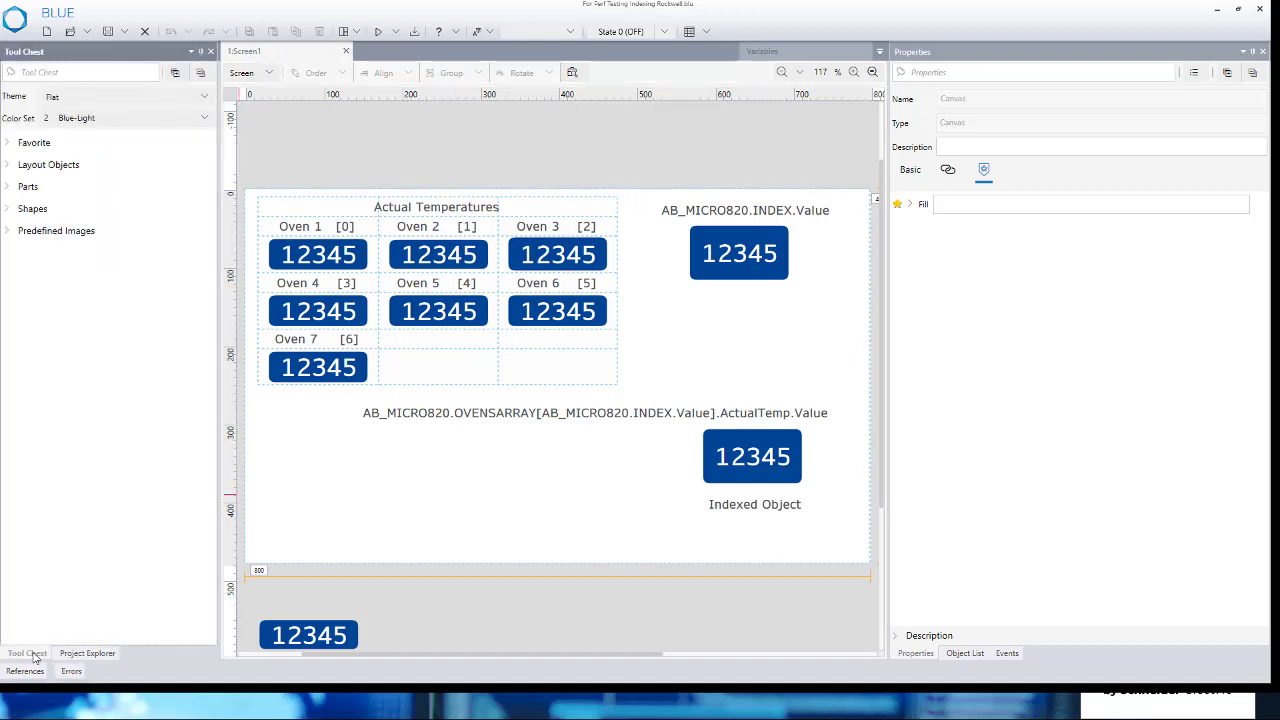
click(20, 187)
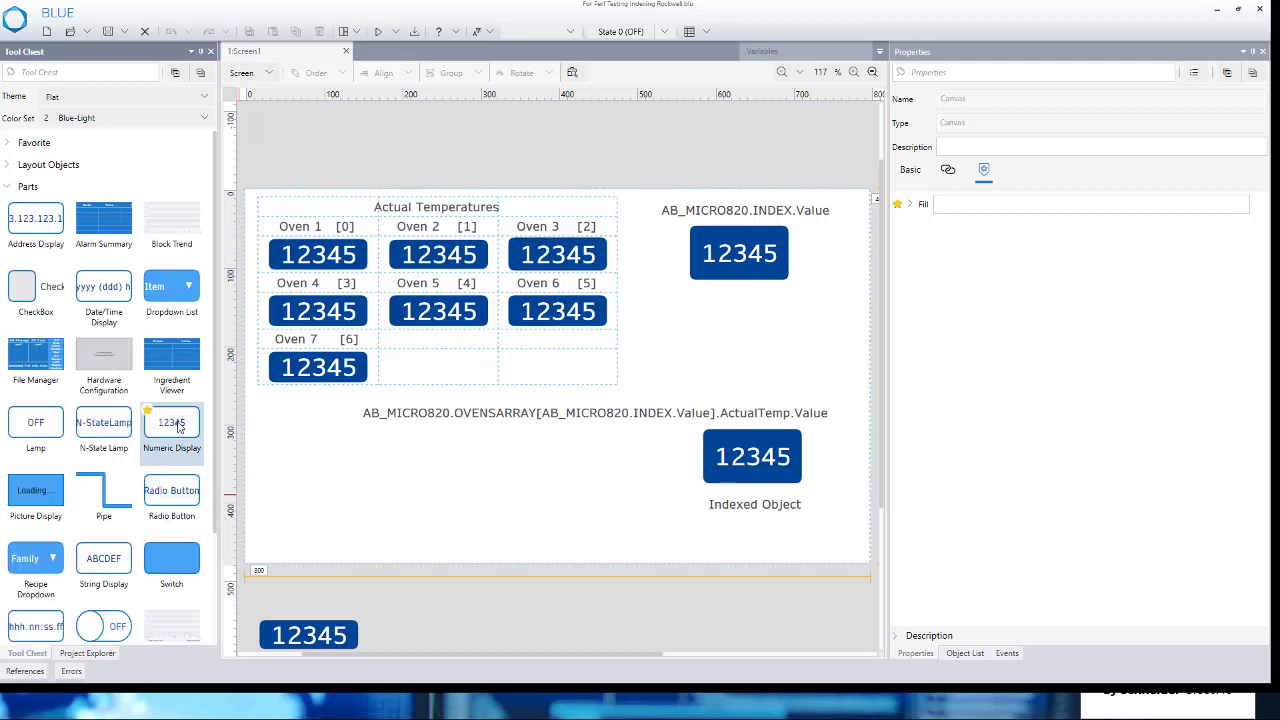
drag(172, 427, 762, 334)
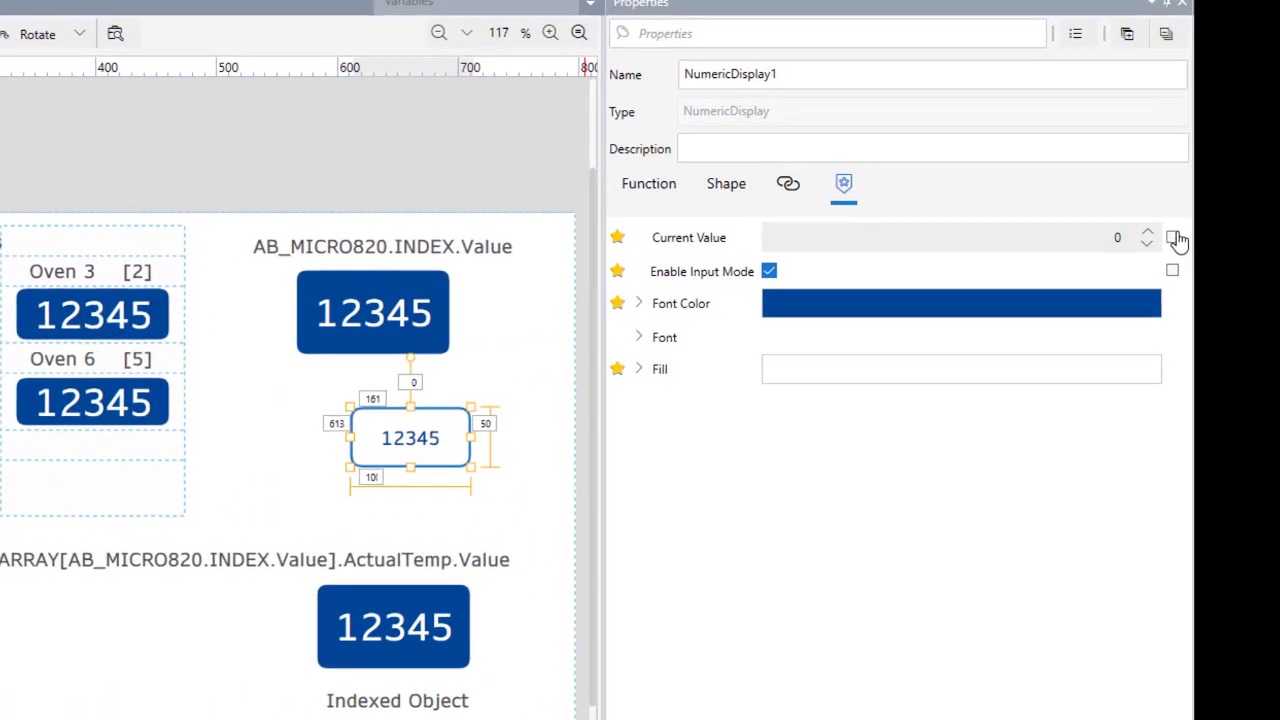
Bind NumericDisplay1's current value to a variable, expanding AB_MICRO820 OVENSARRAY in the Variable Selector
click(1174, 240)
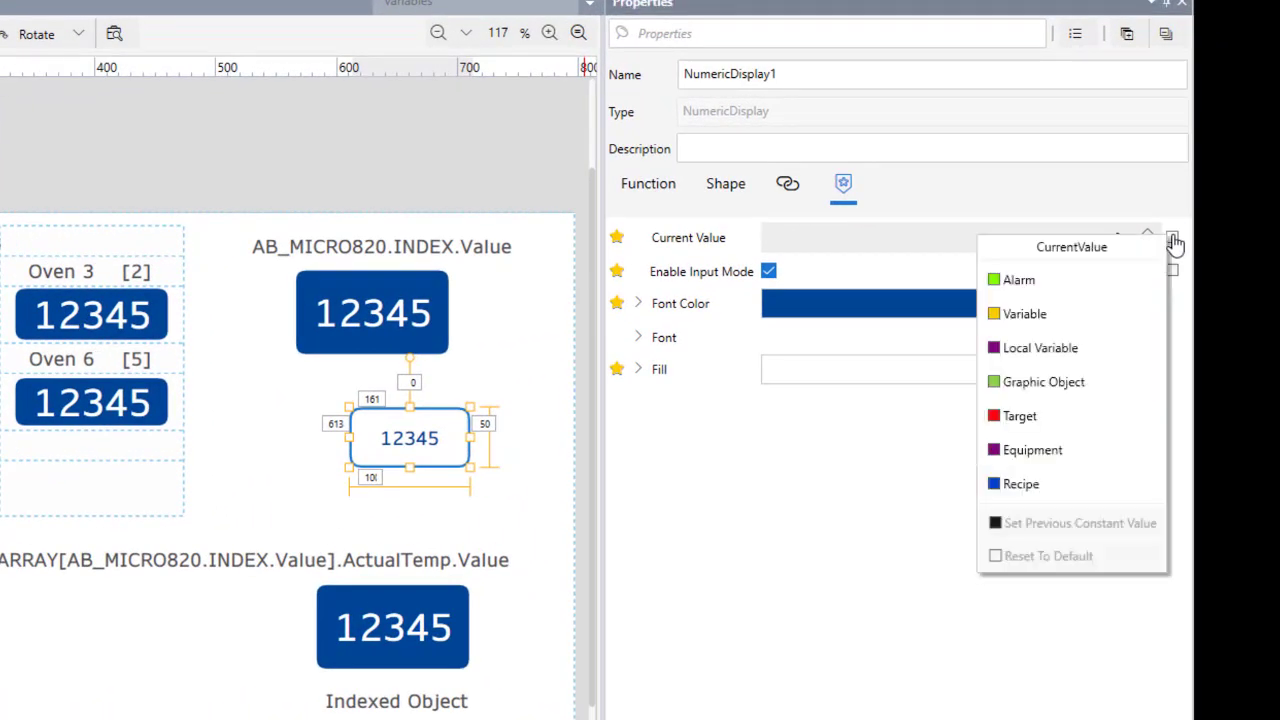
click(1052, 316)
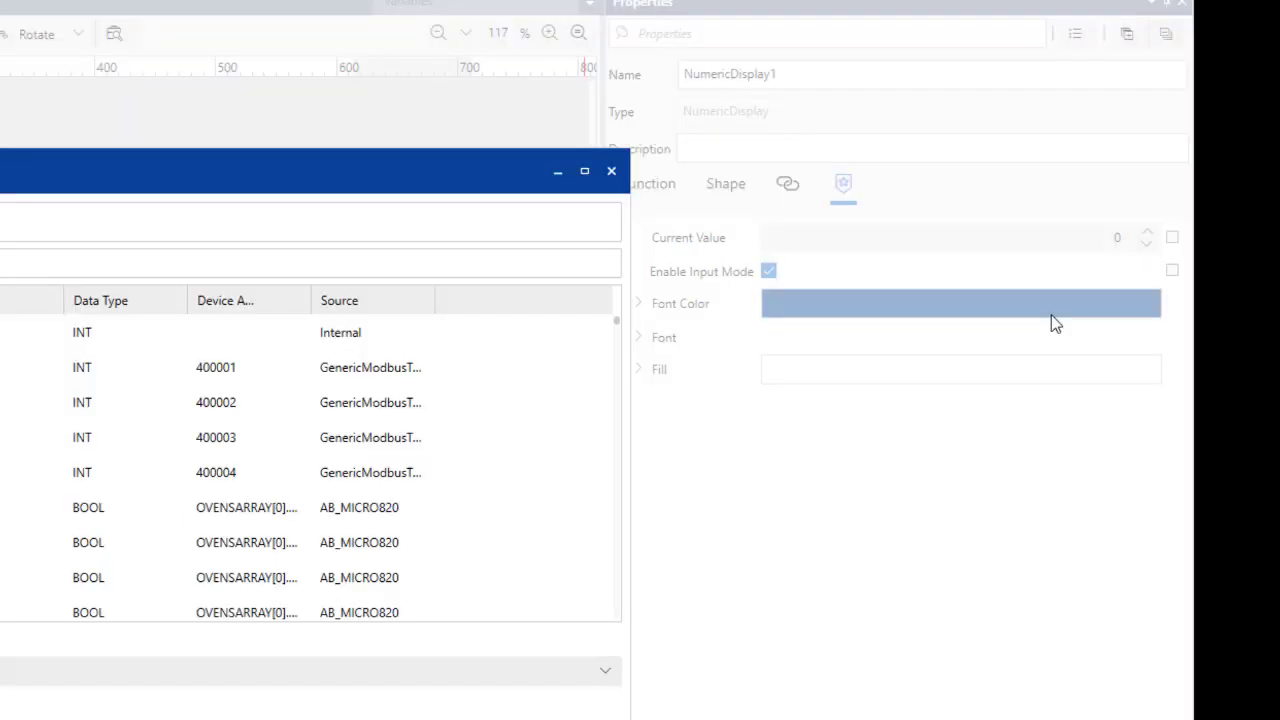
scroll(513, 428, down, 5)
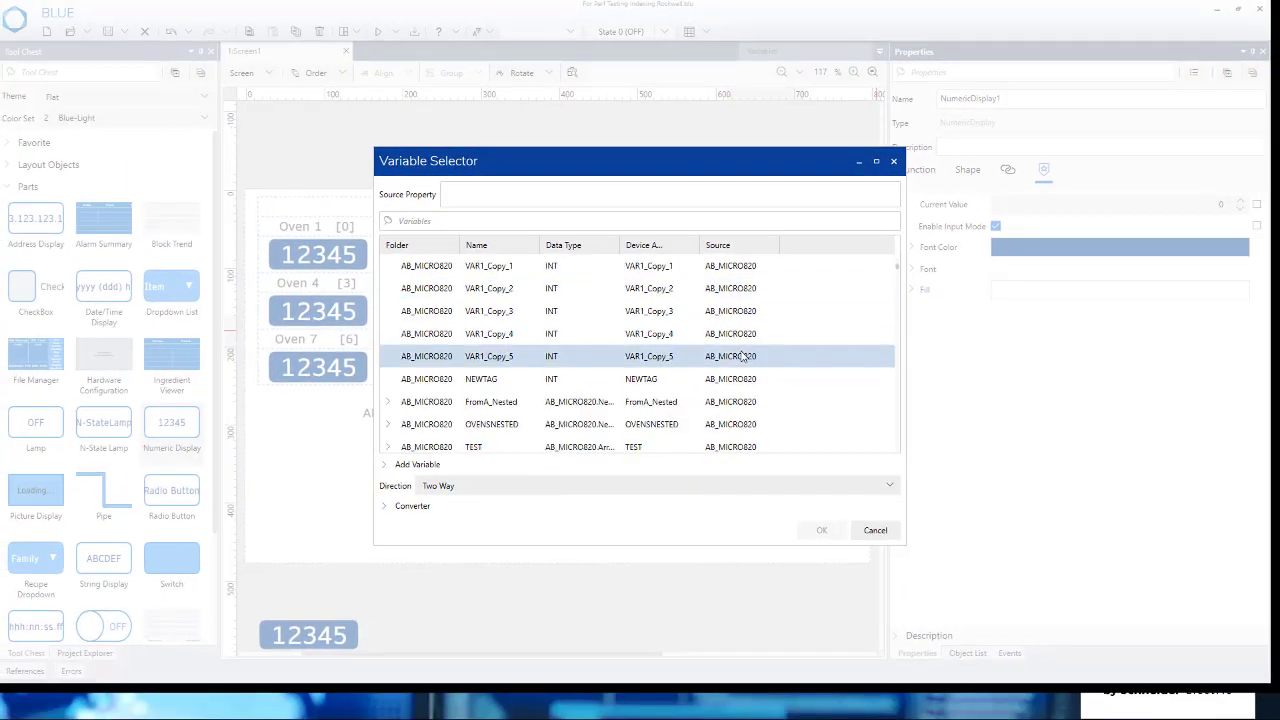
scroll(743, 357, up, 2)
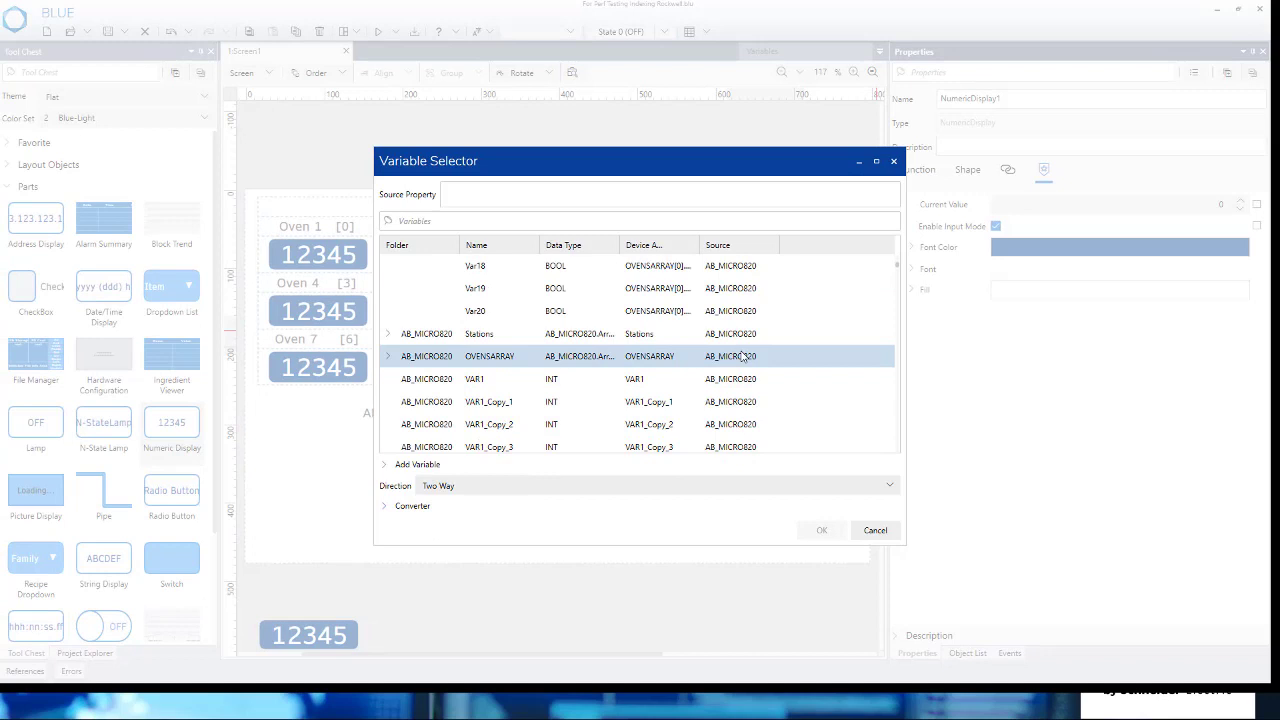
click(387, 359)
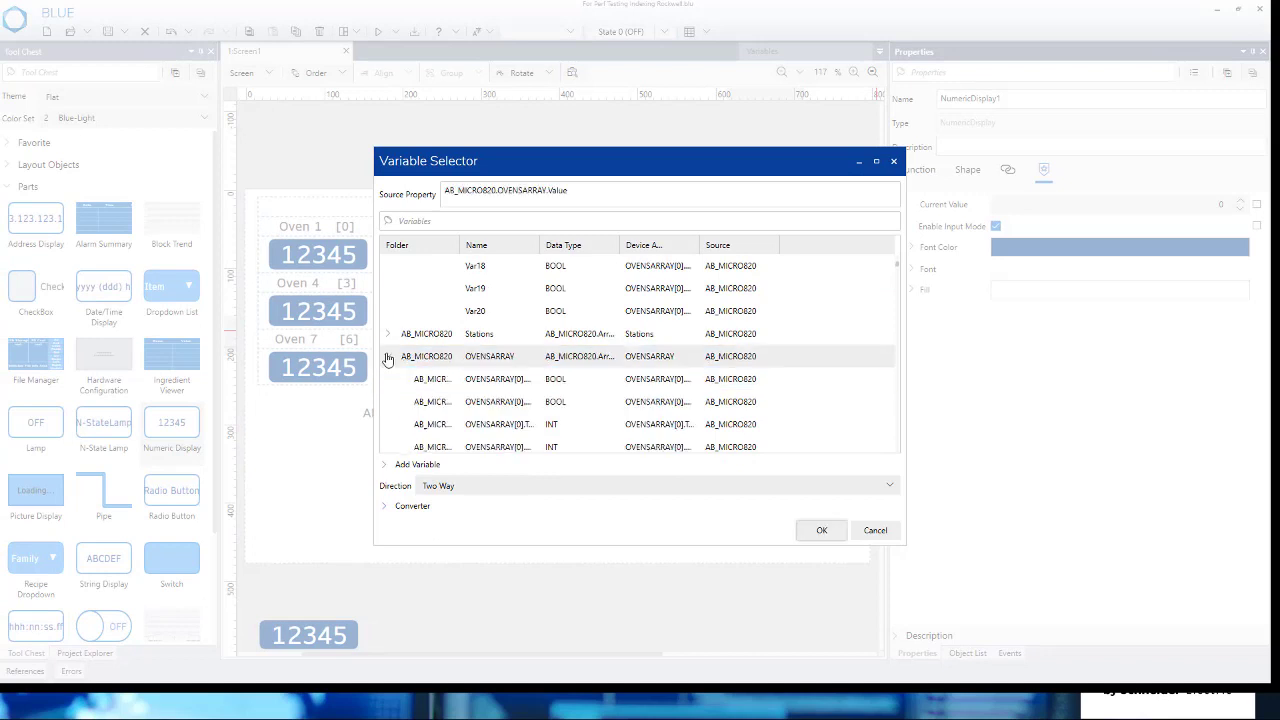
drag(540, 248, 636, 255)
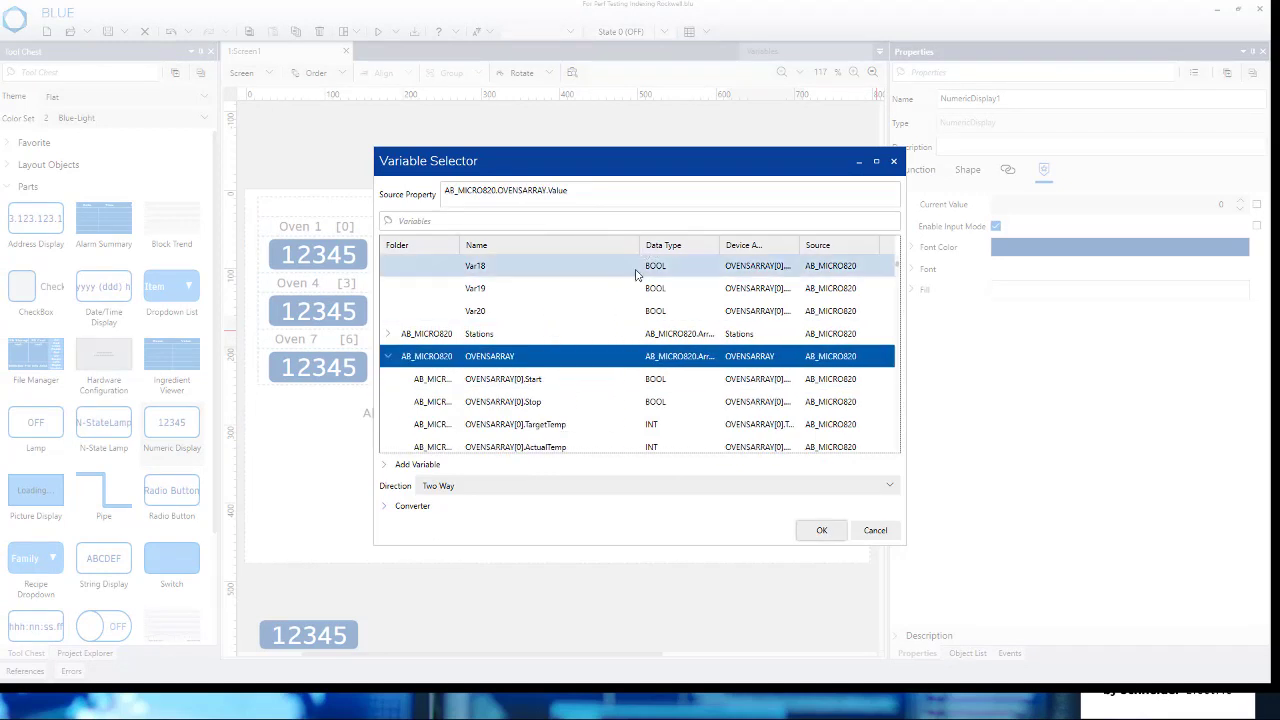
scroll(571, 357, down, 2)
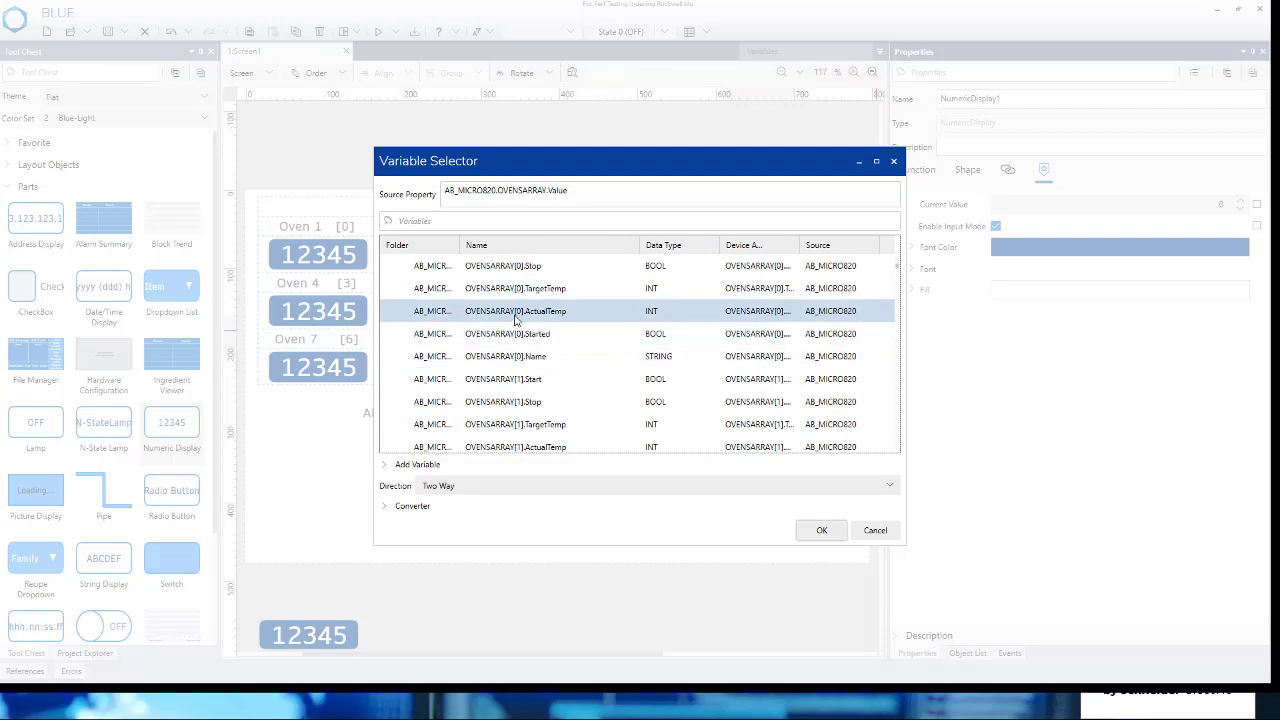
Bind the current value to OVENSARRAY[0].ActualTemp
click(517, 316)
click(822, 531)
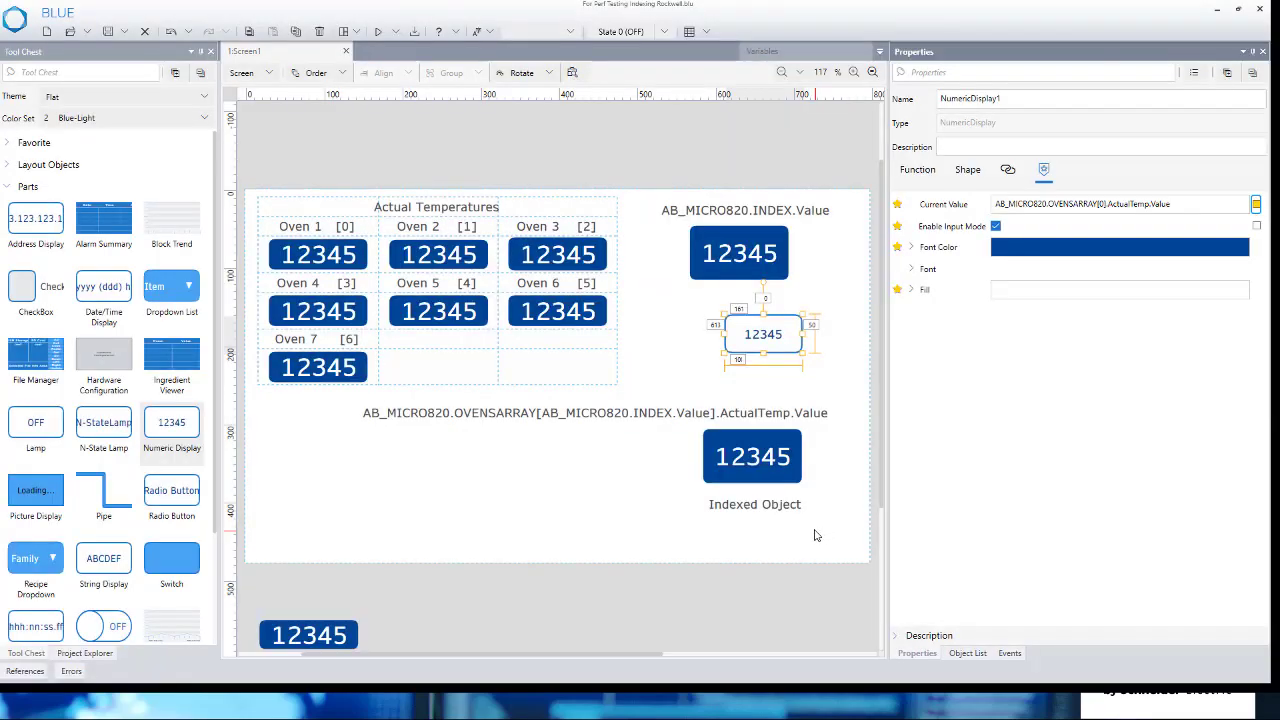
click(1104, 204)
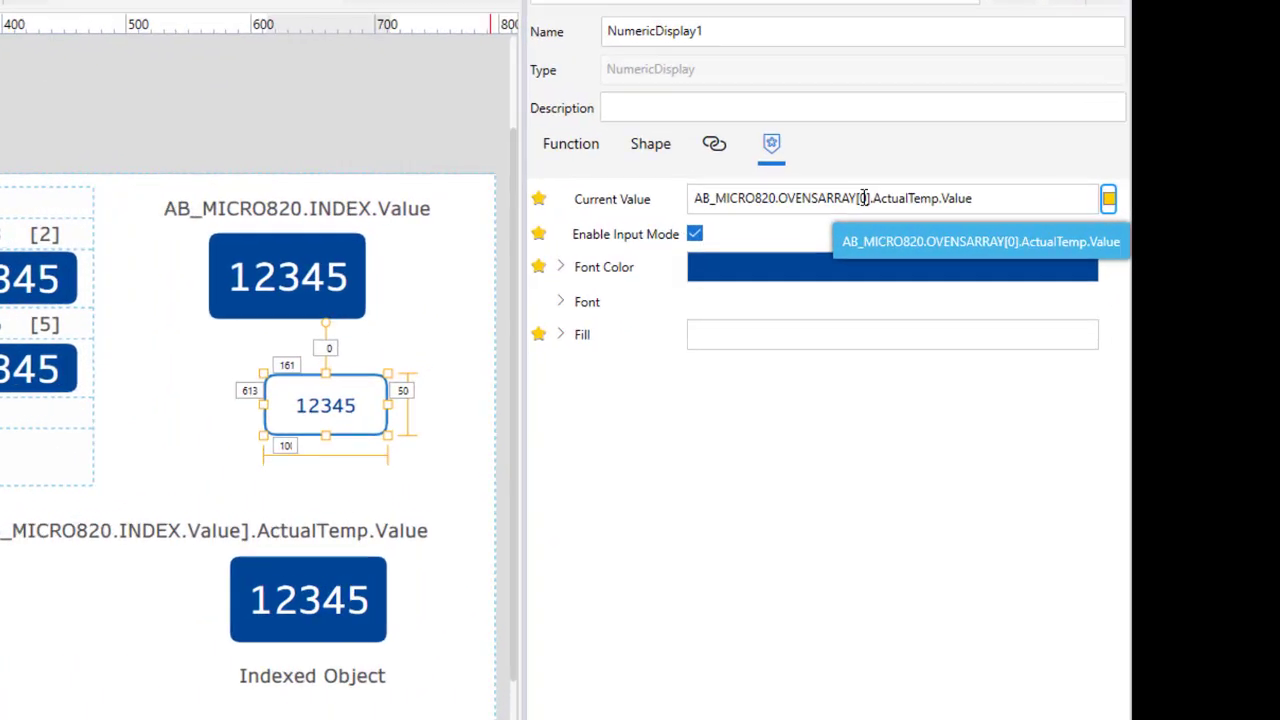
click(1100, 206)
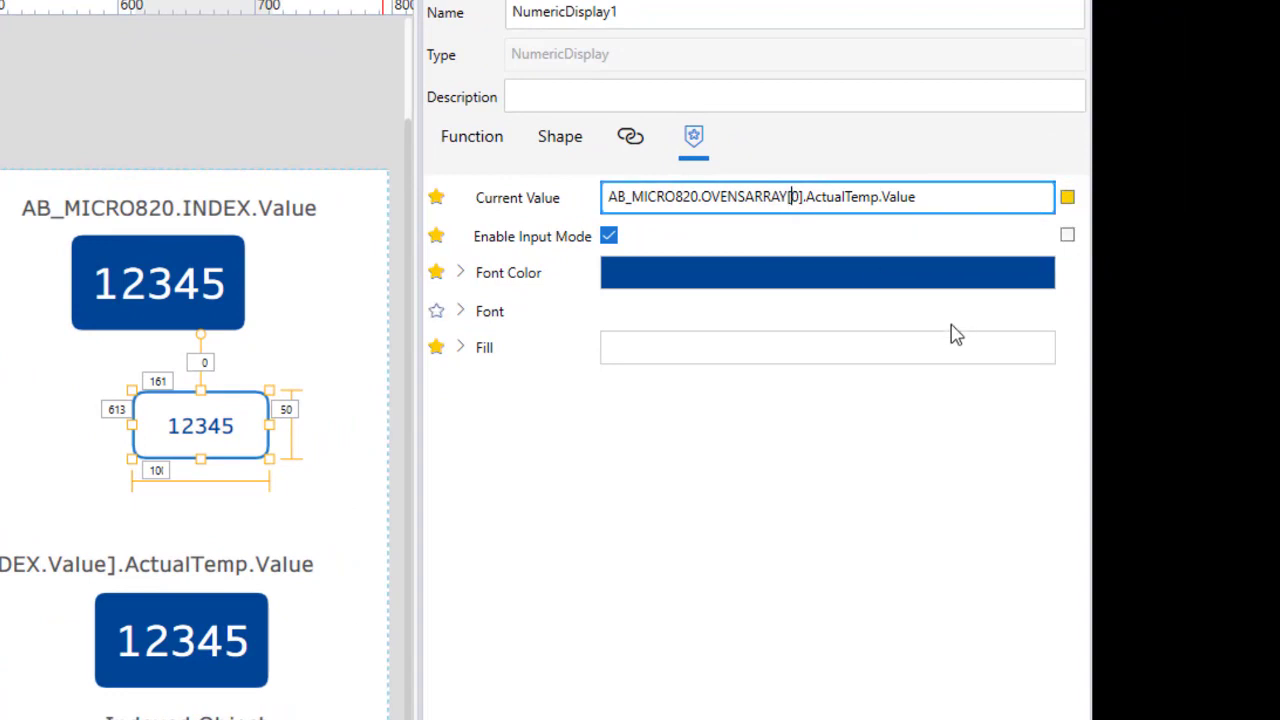
Replace the fixed [0] index with [AB_MICRO820.INDEX.Value] in the current value address
key(BackSpace)
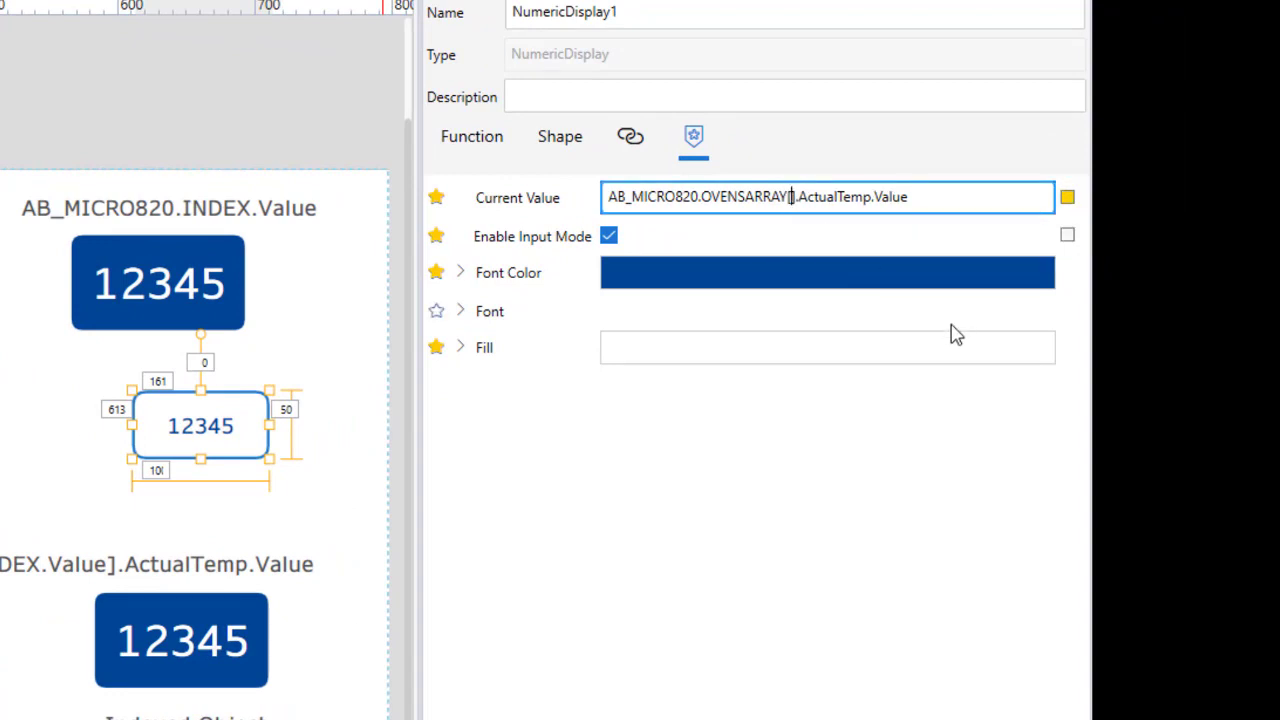
text(AB)
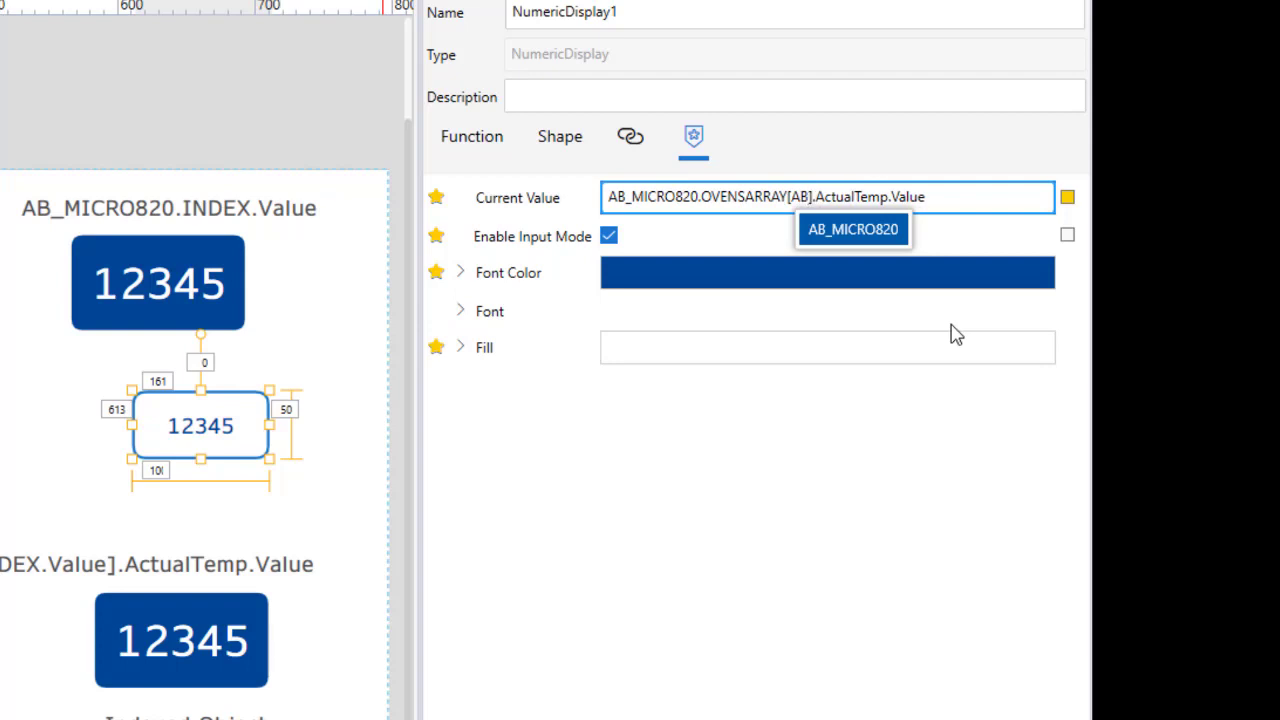
text(_MICRO)
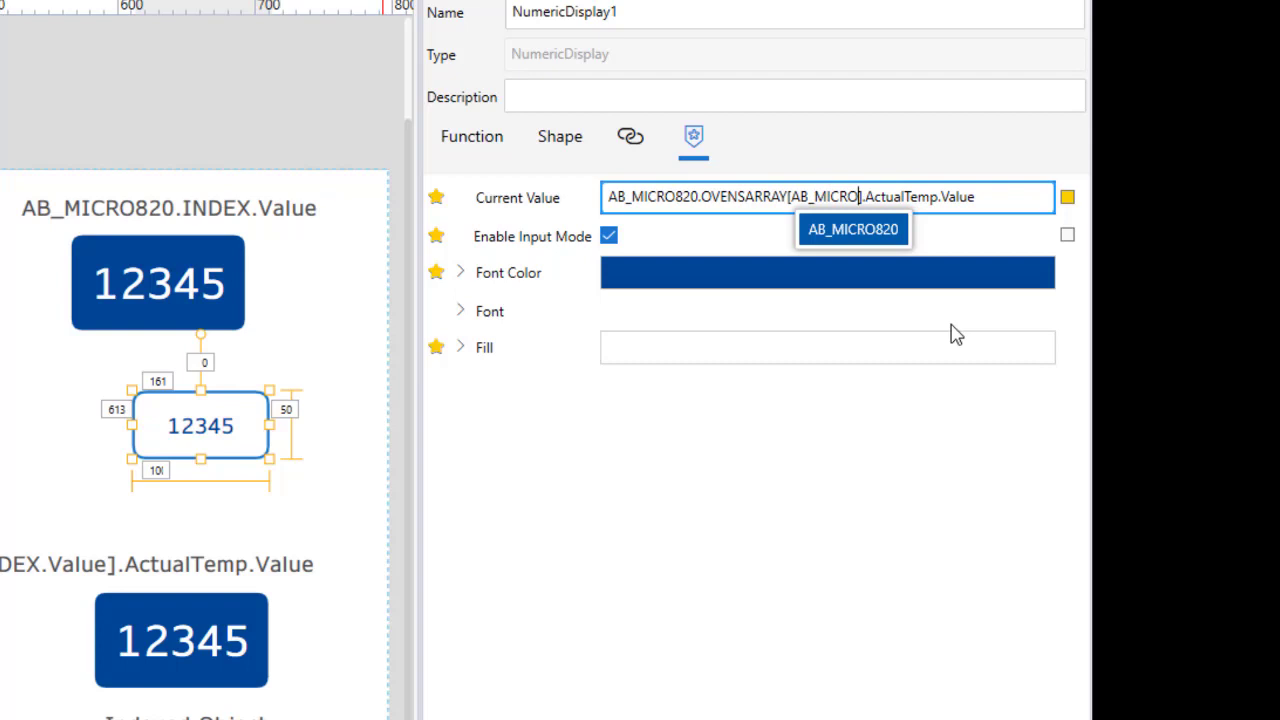
text(820.)
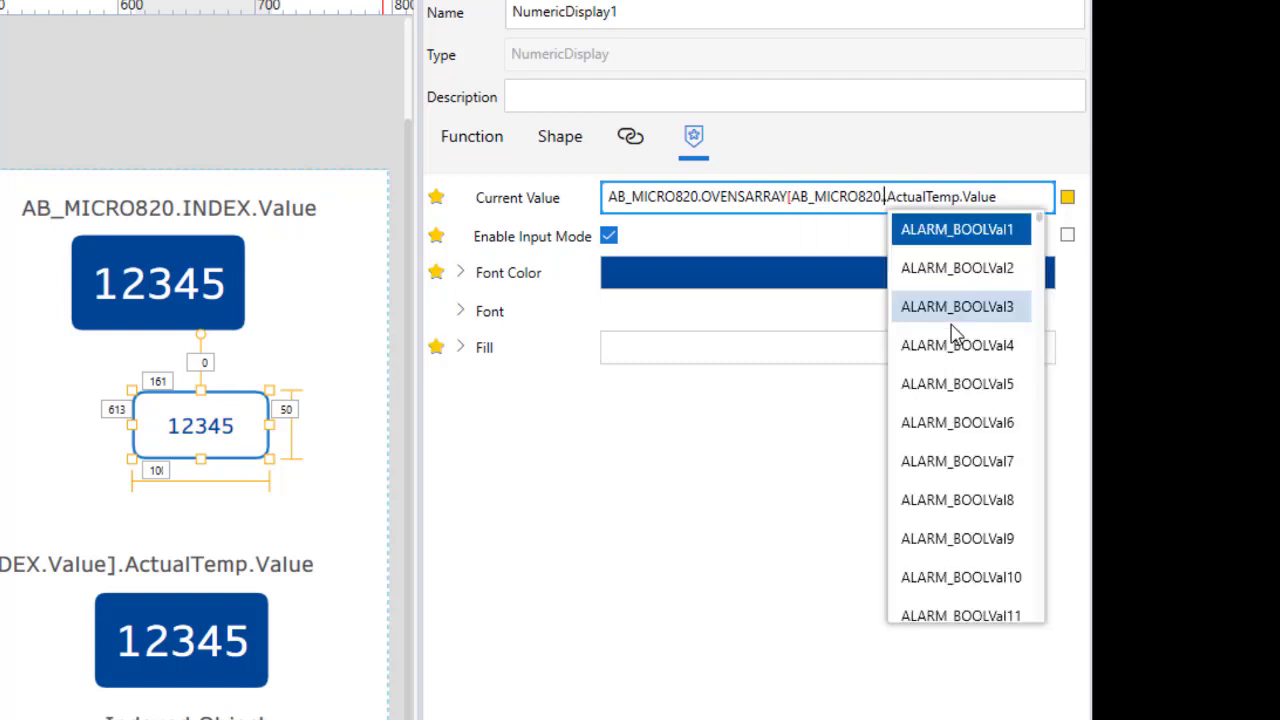
text(I)
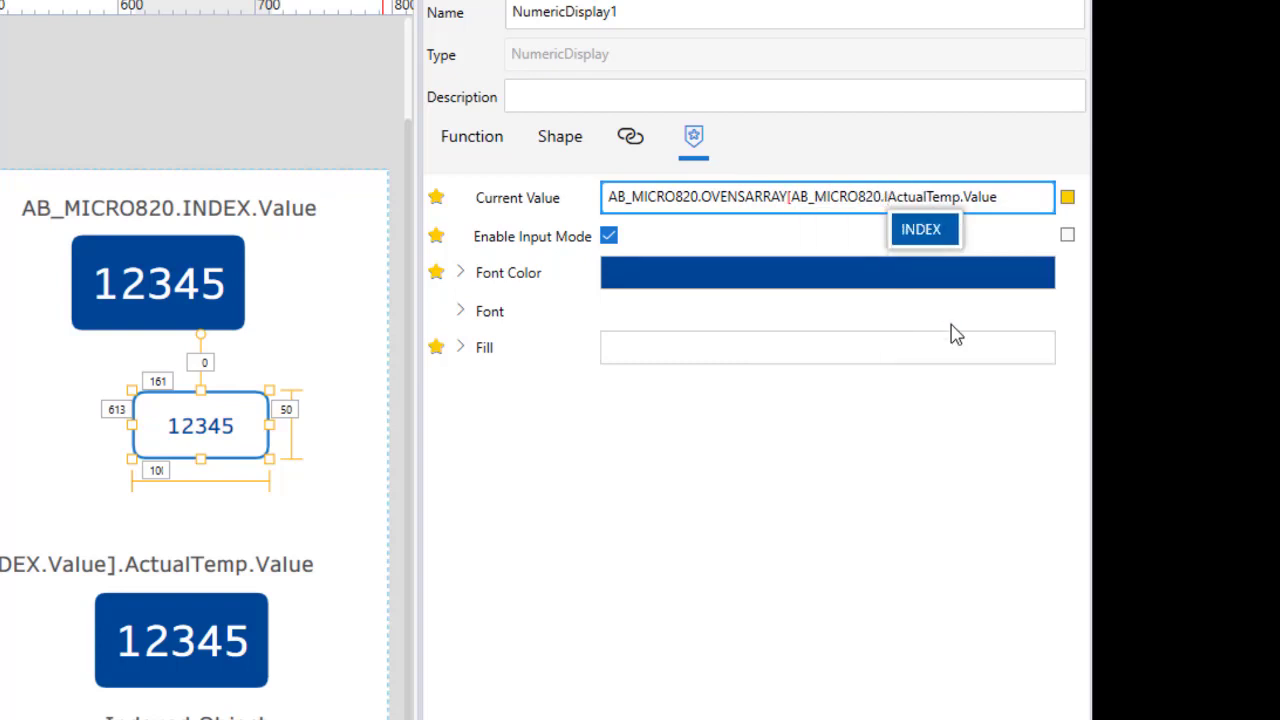
text(NDEX)
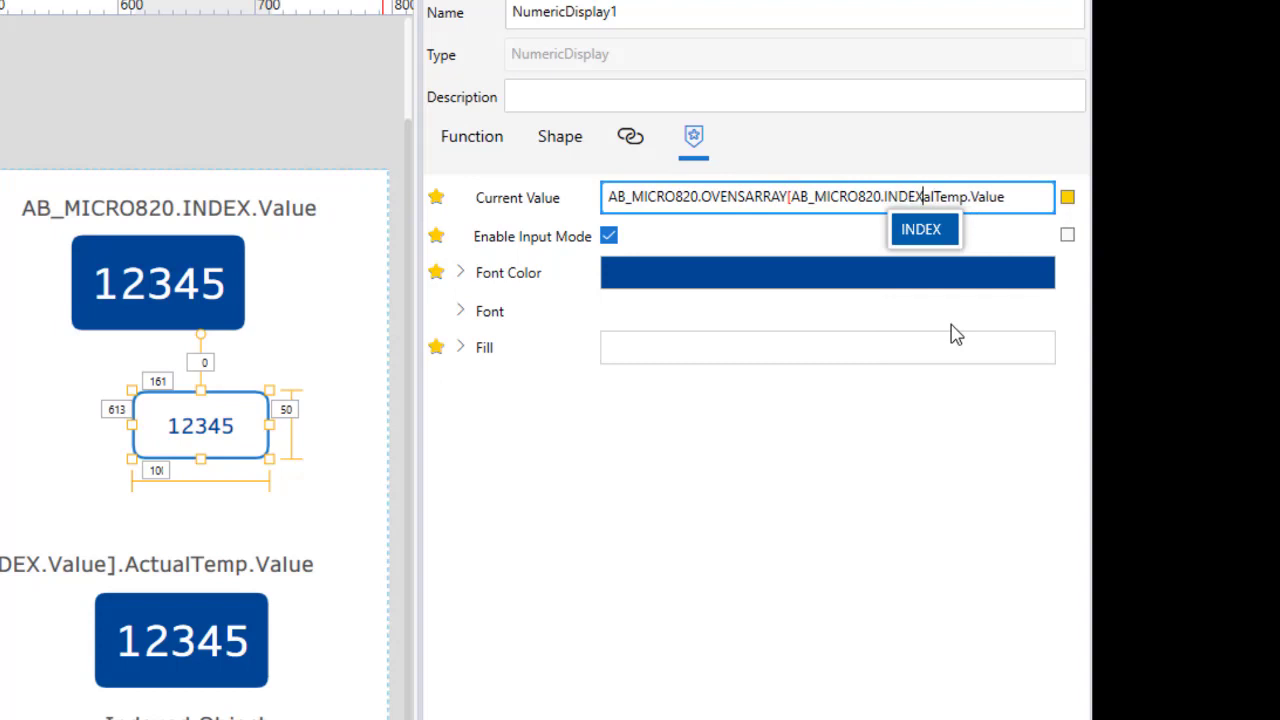
key(Delete)
key(Delete)
key(Delete)
key(Delete)
key(Delete)
key(Delete)
key(Delete)
text(>)
key(BackSpace)
key(Delete)
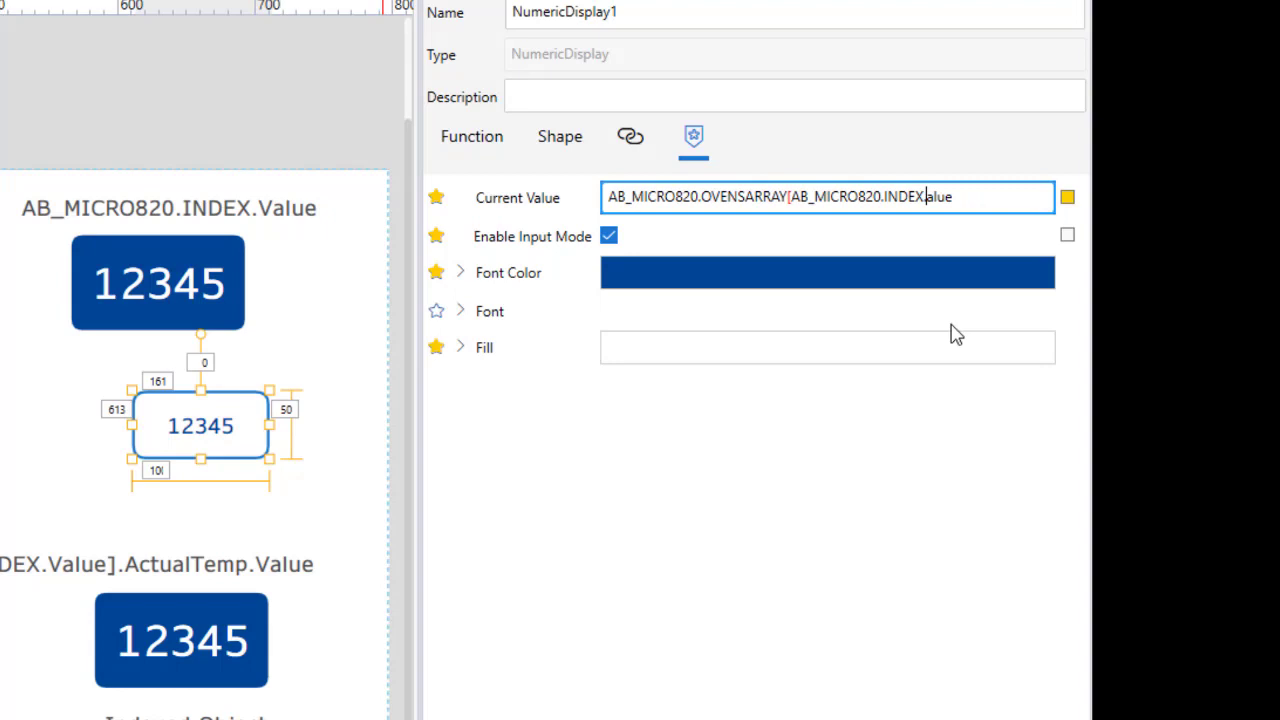
text(.)
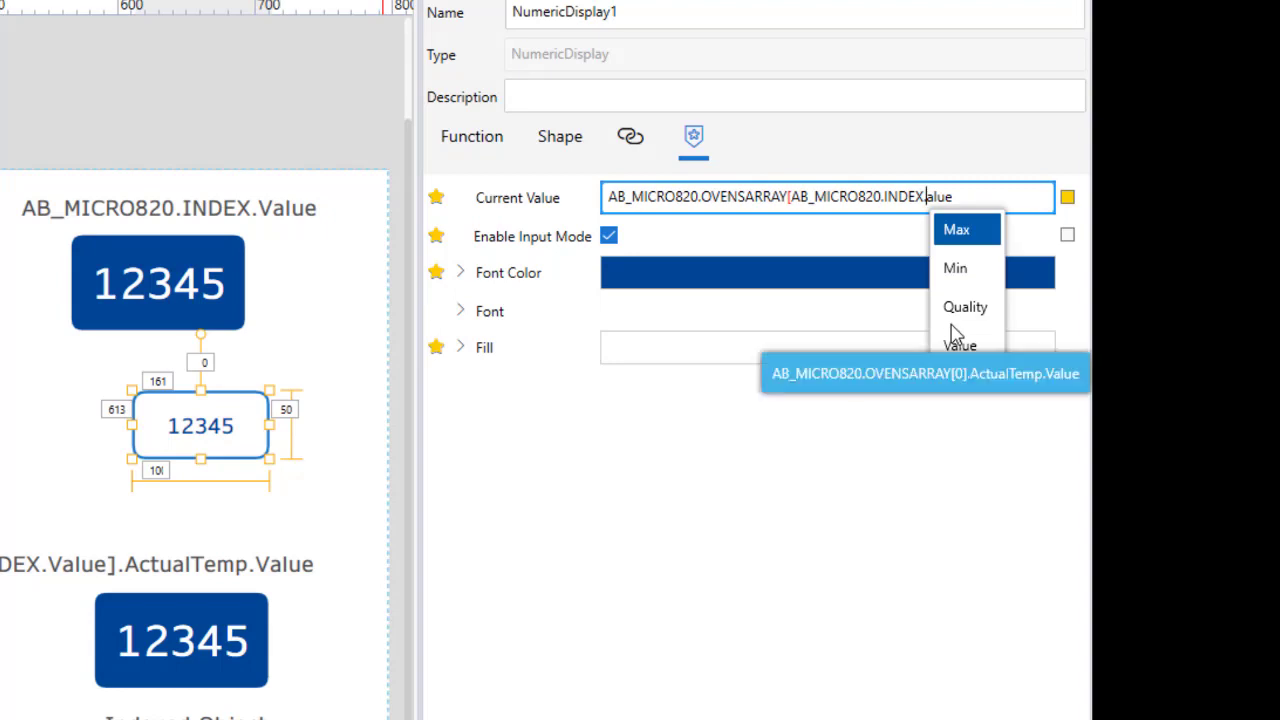
click(965, 346)
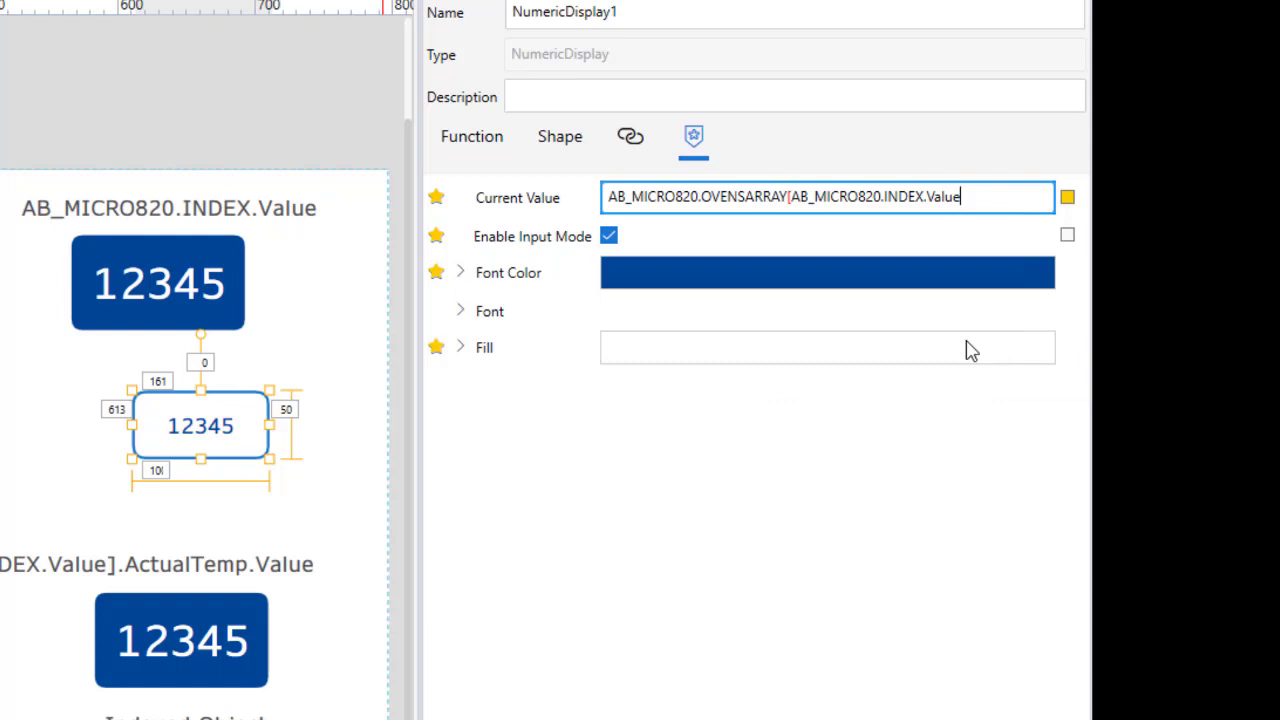
text(])
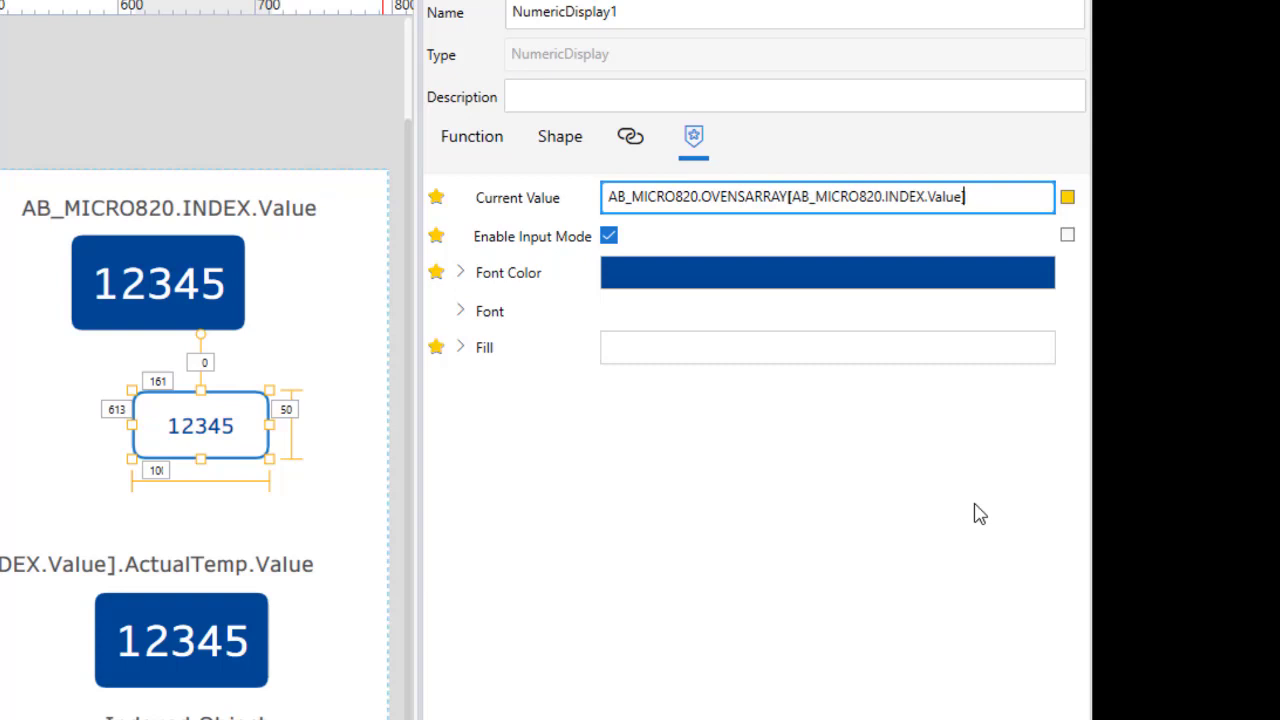
Complete the address with .ActualTemp.Value after the index
text(.)
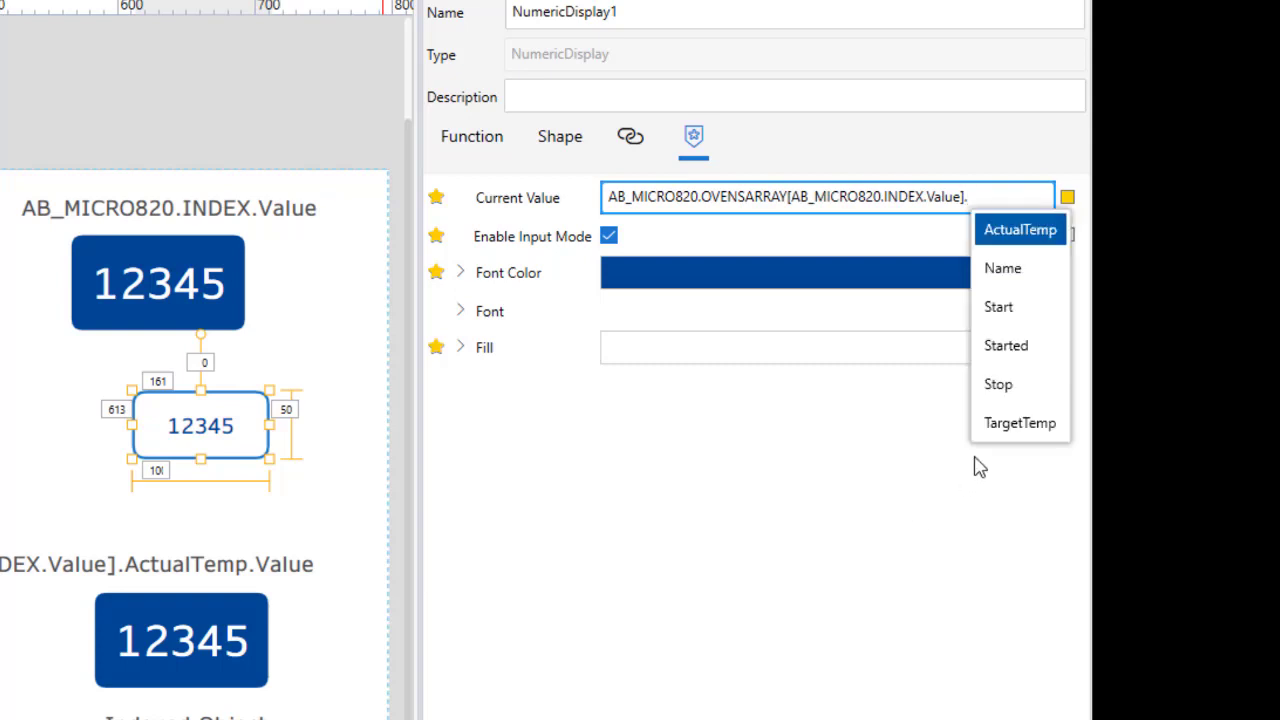
click(1031, 229)
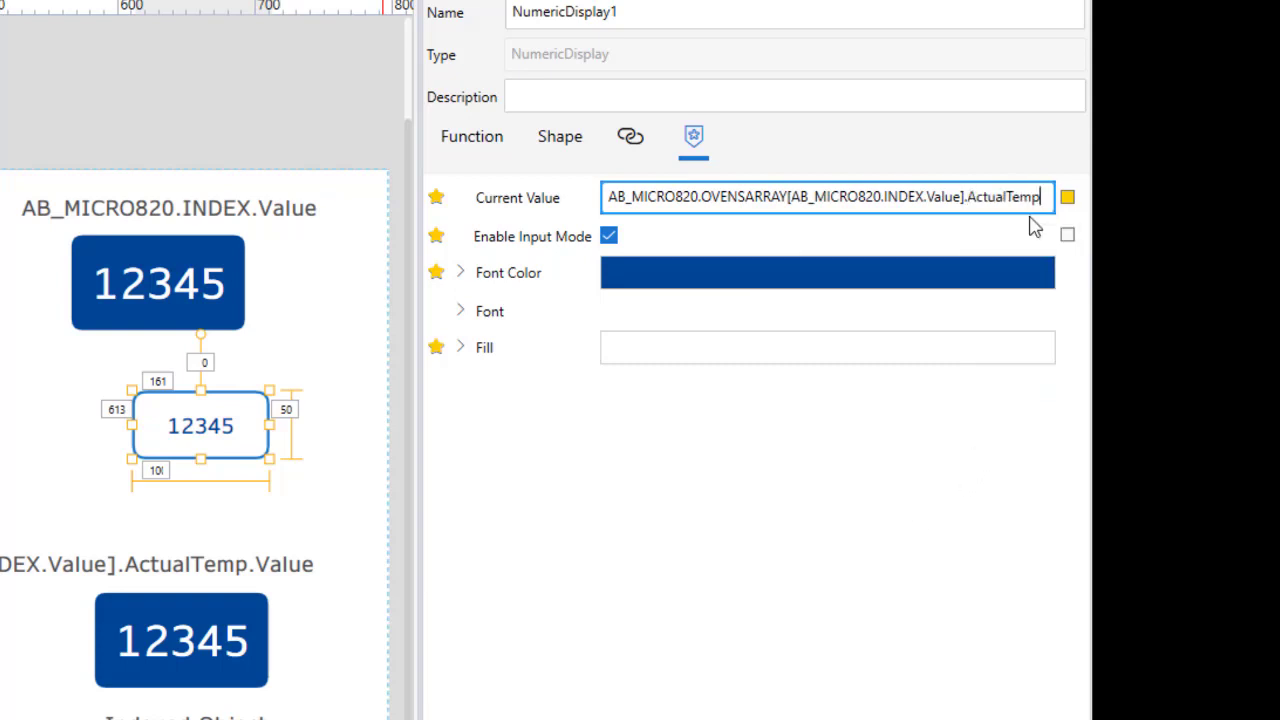
text(.)
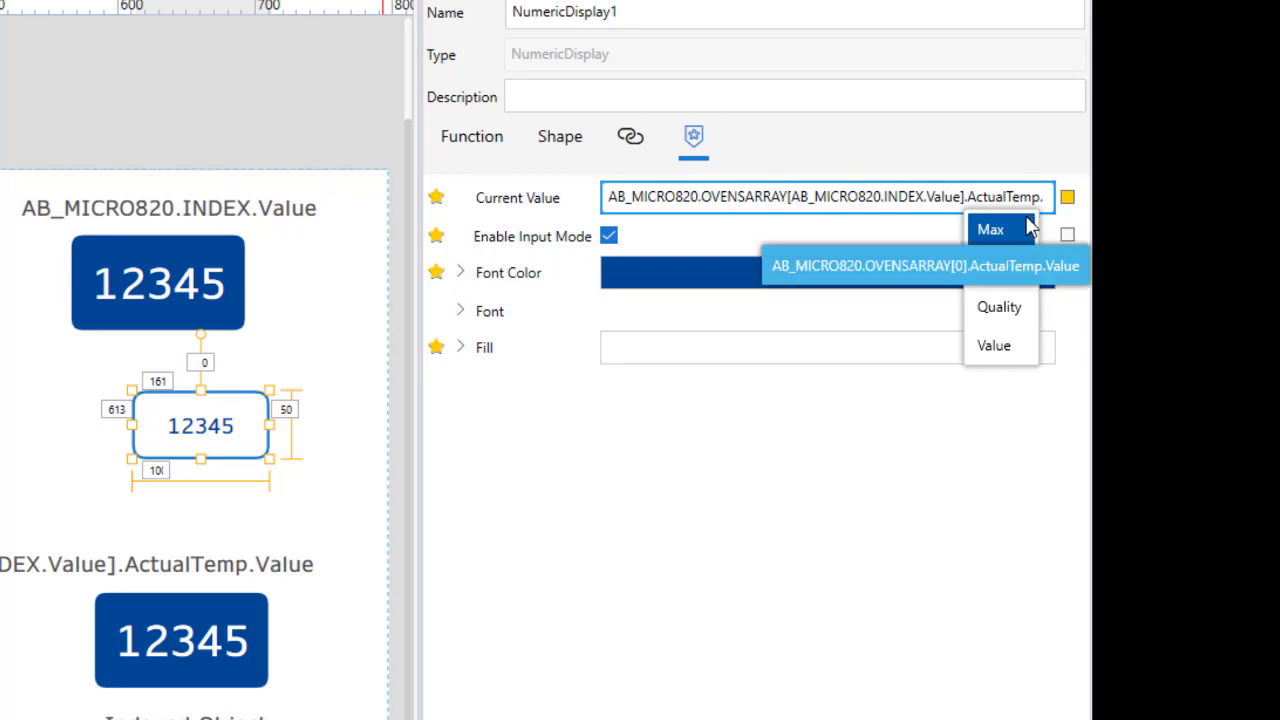
click(1012, 352)
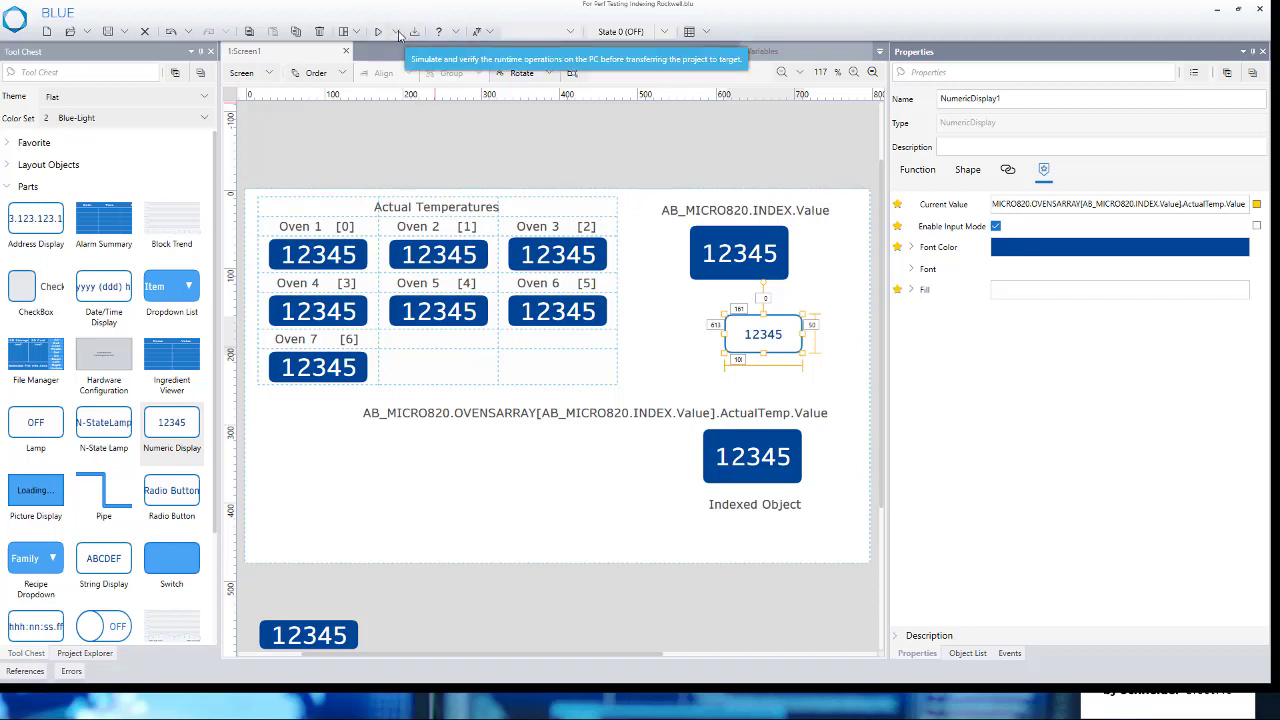
Launch a simulation of the oven screen from the Simulate dropdown
click(396, 32)
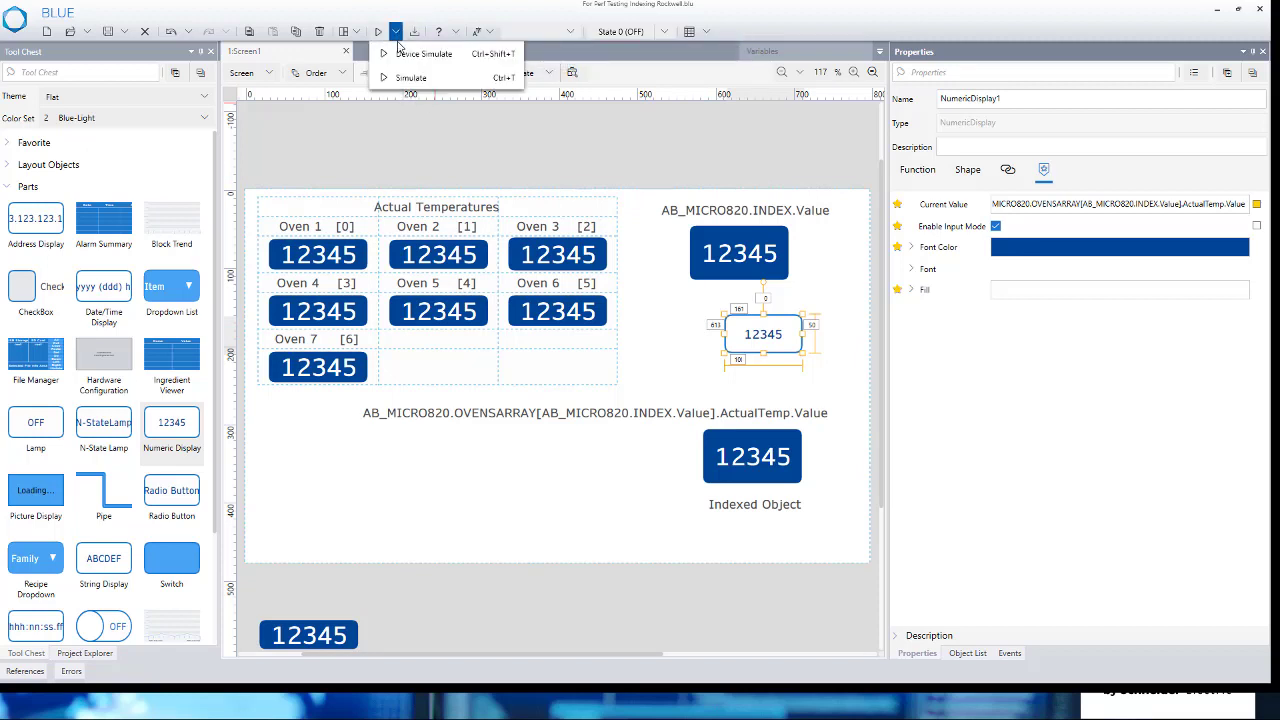
click(403, 80)
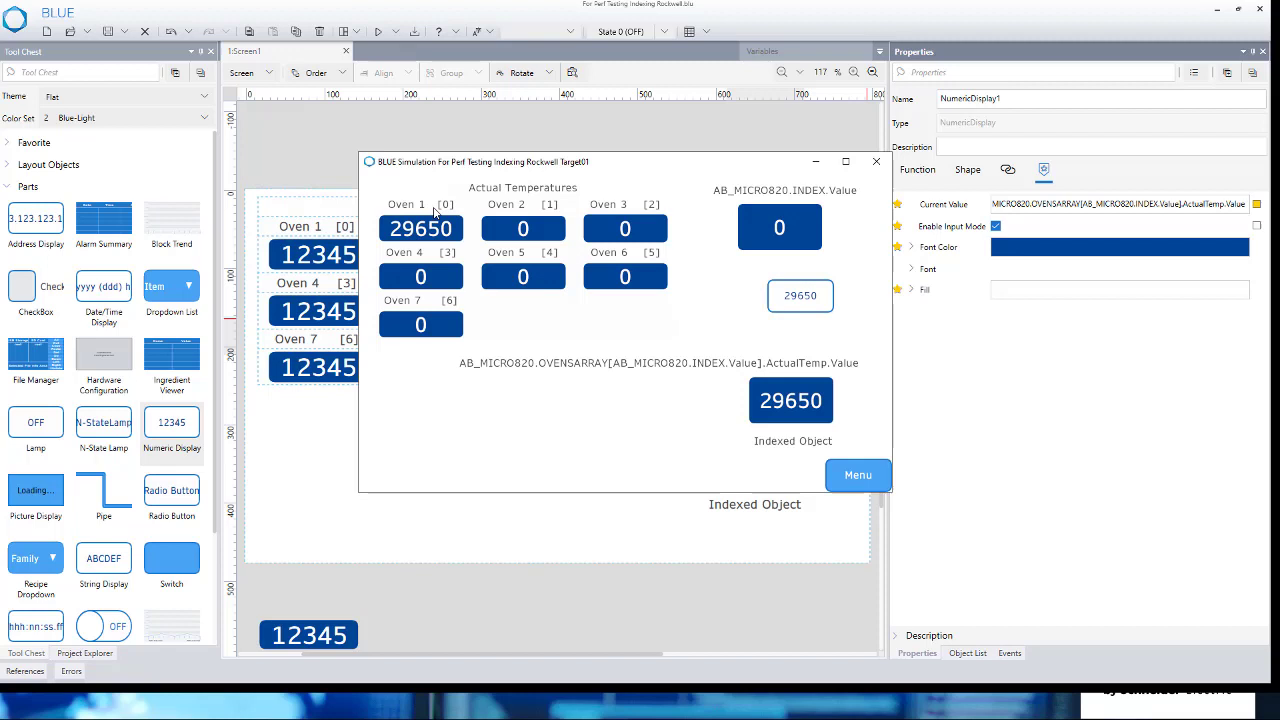
Enter 400 for Oven 2 and 350 for Oven 3 on the keypad
click(517, 228)
click(745, 352)
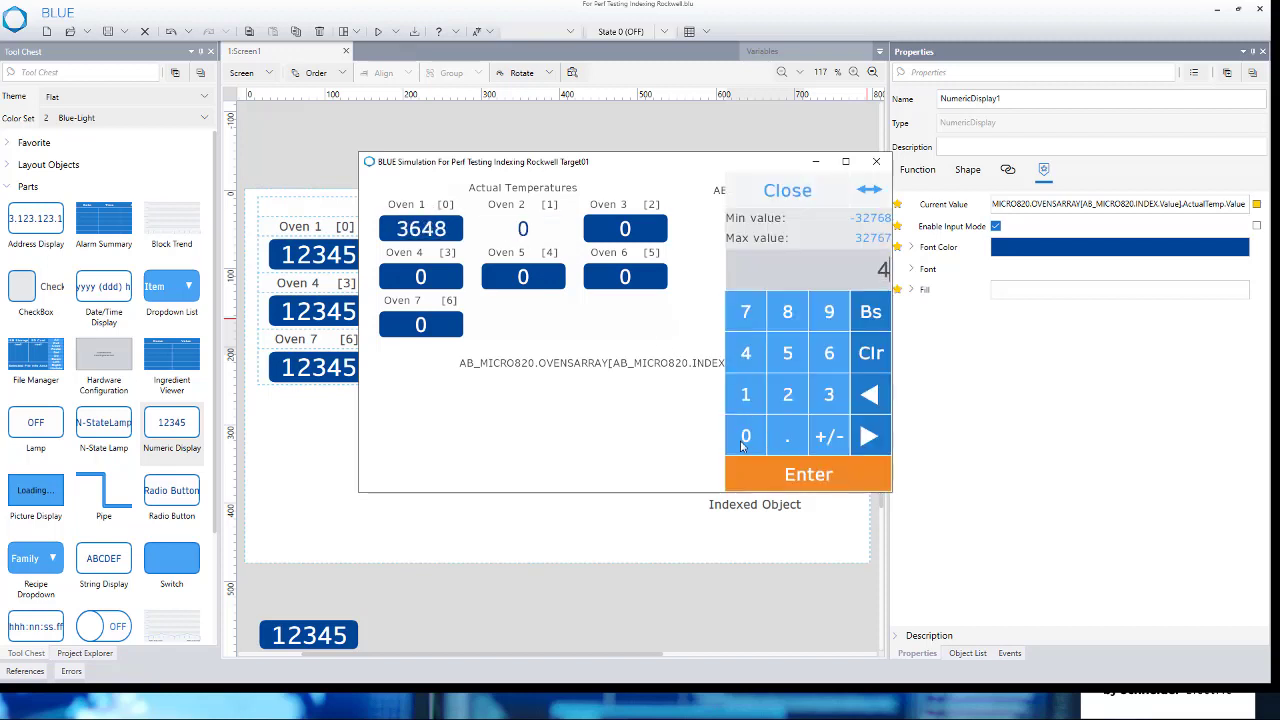
click(745, 435)
click(745, 435)
click(808, 474)
click(625, 228)
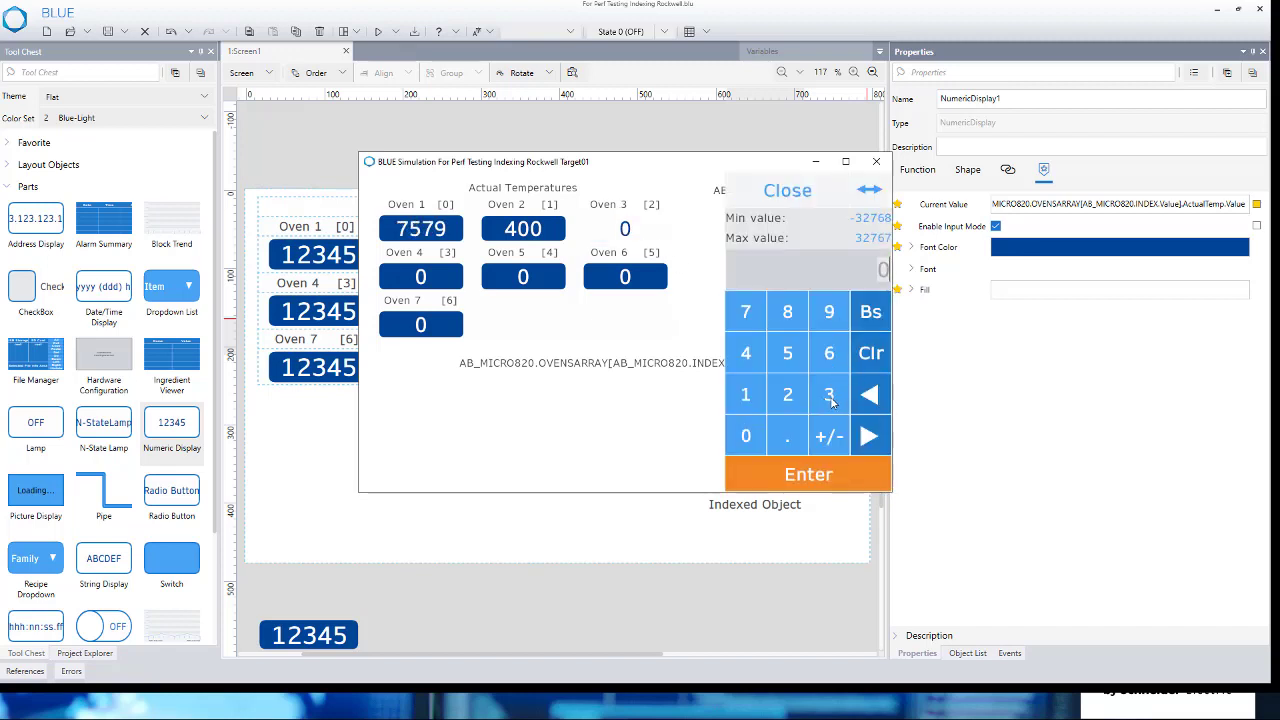
click(829, 396)
click(787, 352)
click(745, 435)
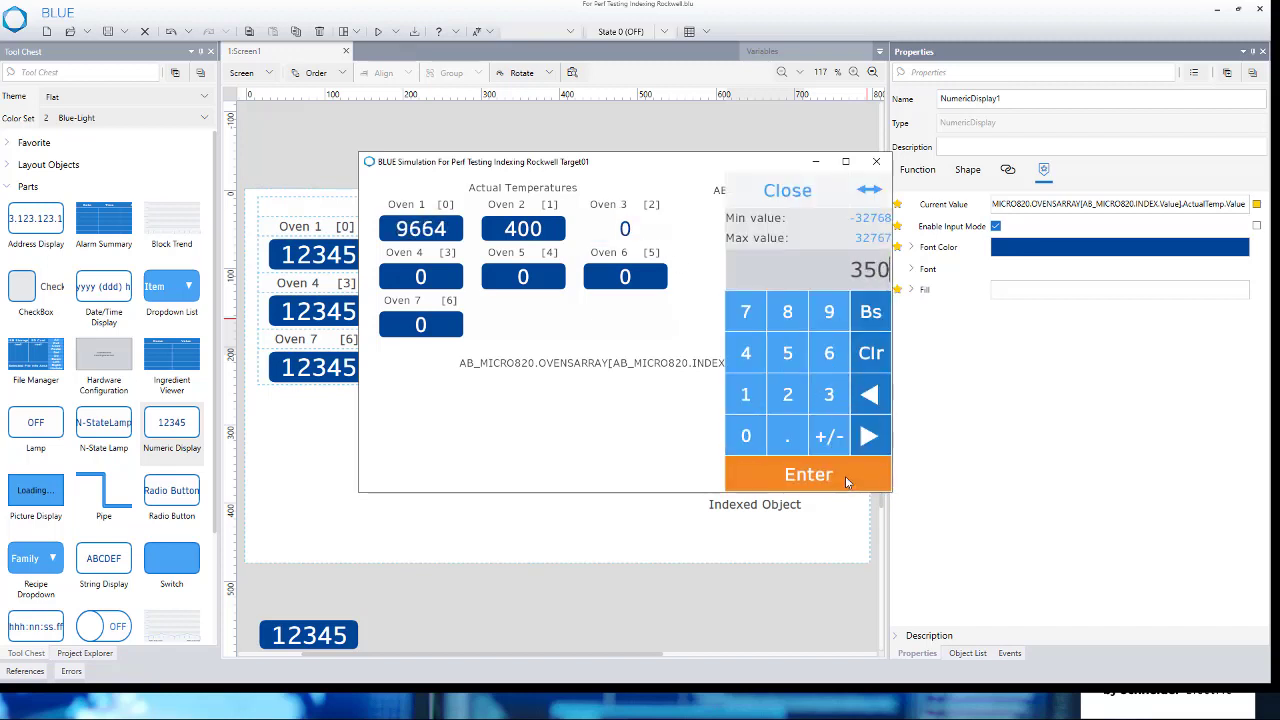
click(846, 482)
Set Oven 4 to 225 and Oven 5 to 550
click(829, 397)
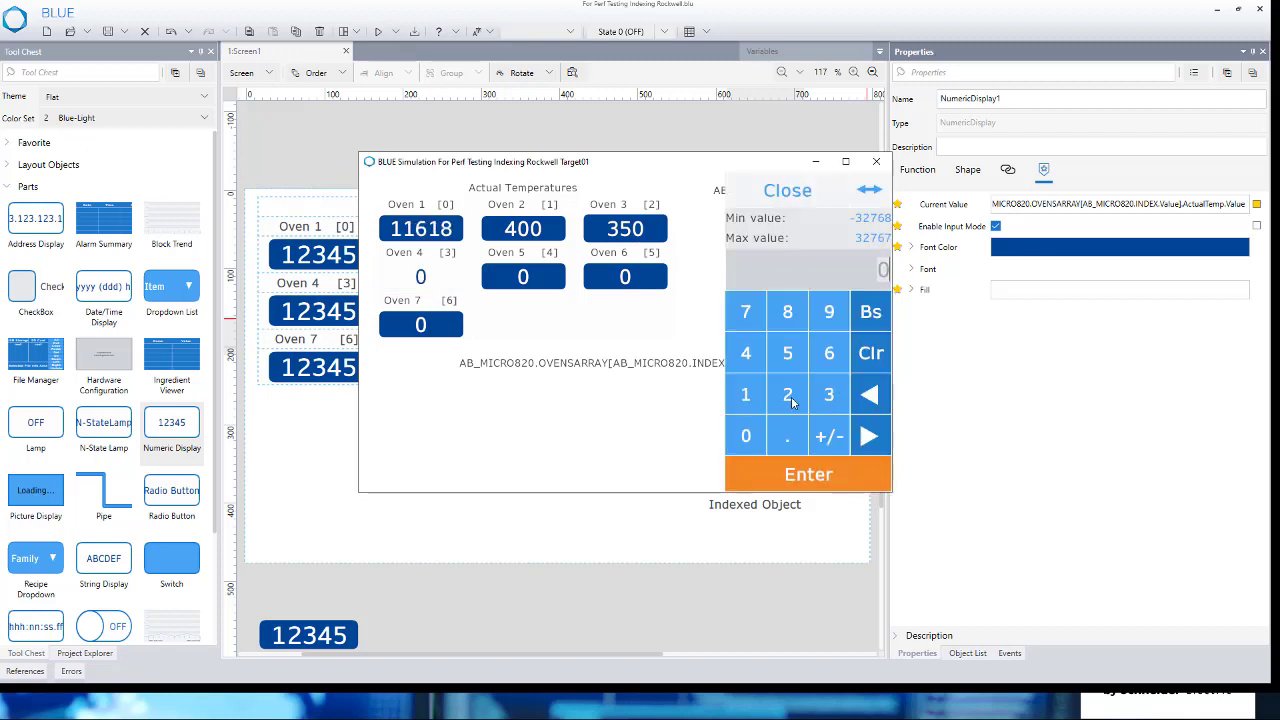
click(787, 352)
click(808, 474)
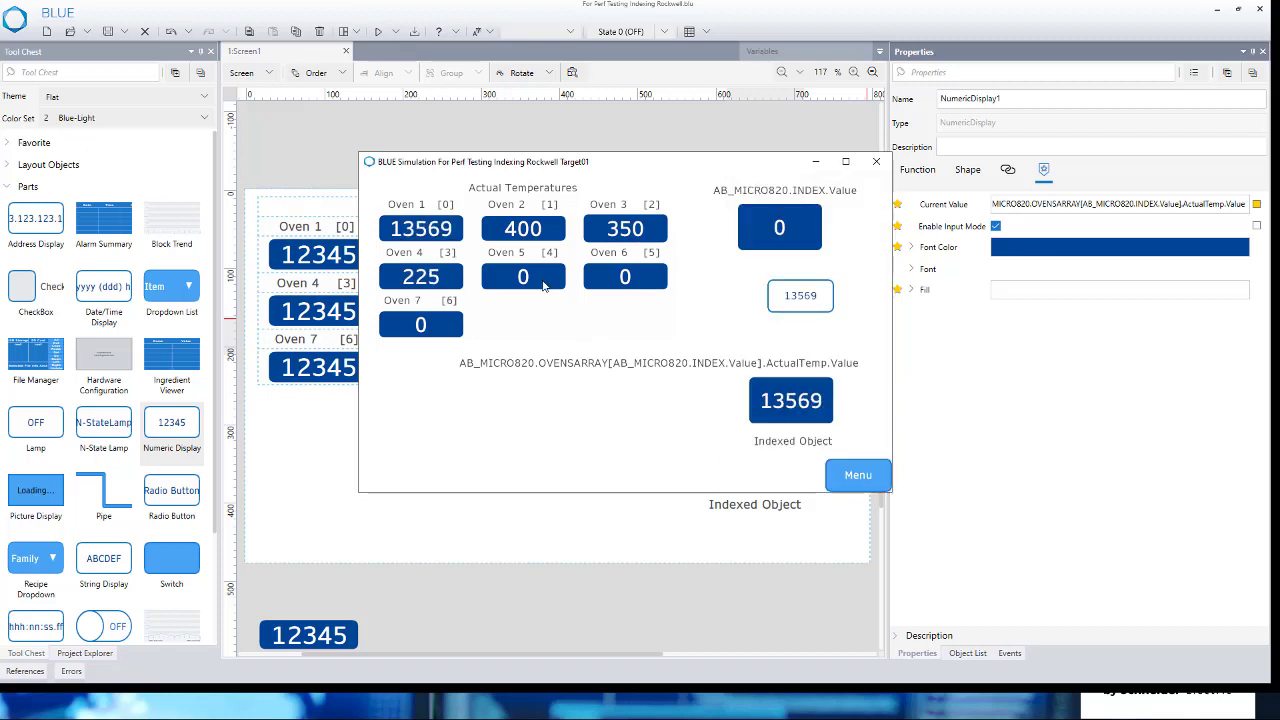
click(800, 408)
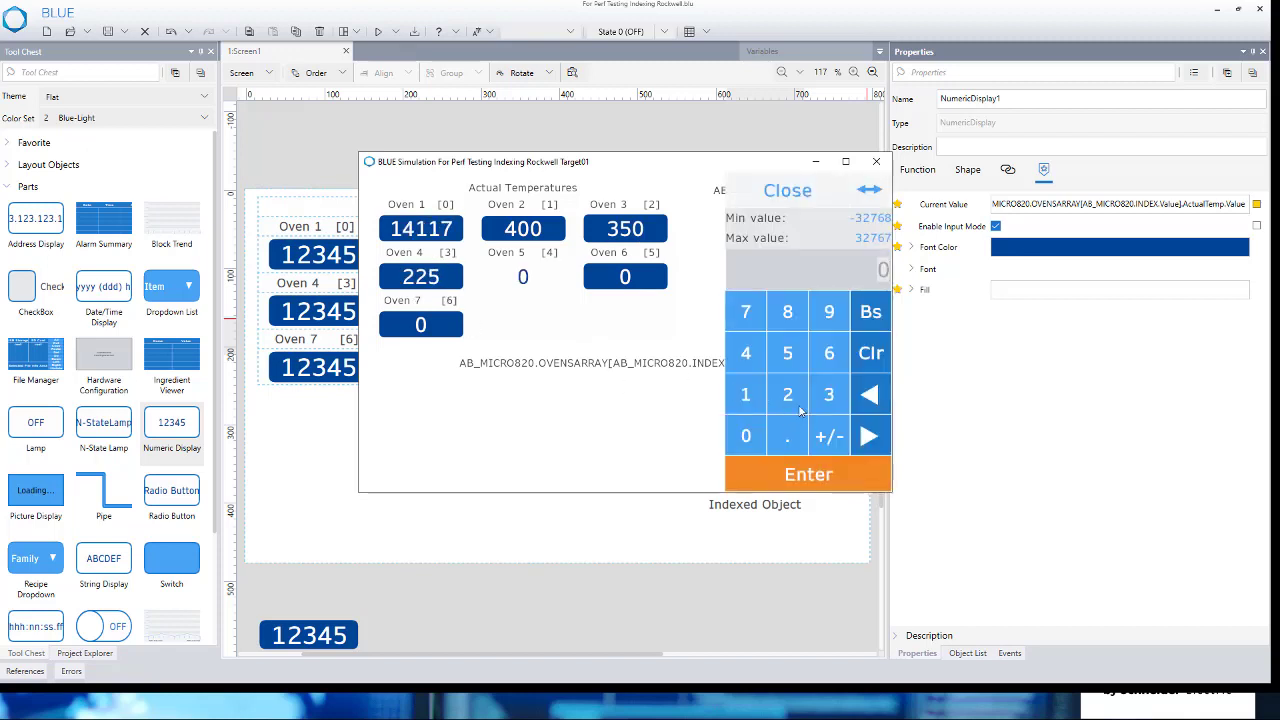
click(787, 350)
click(787, 350)
click(745, 435)
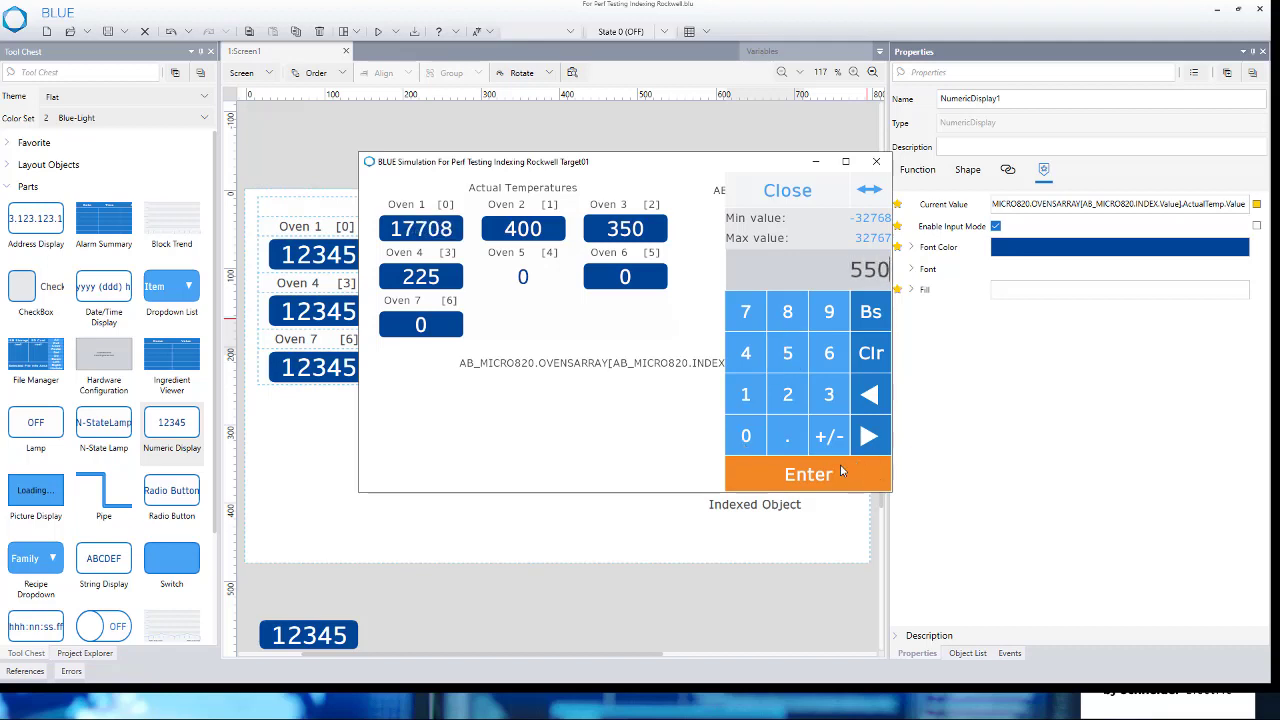
click(842, 474)
Set Oven 6 to 170 and Oven 7 to 425
click(800, 400)
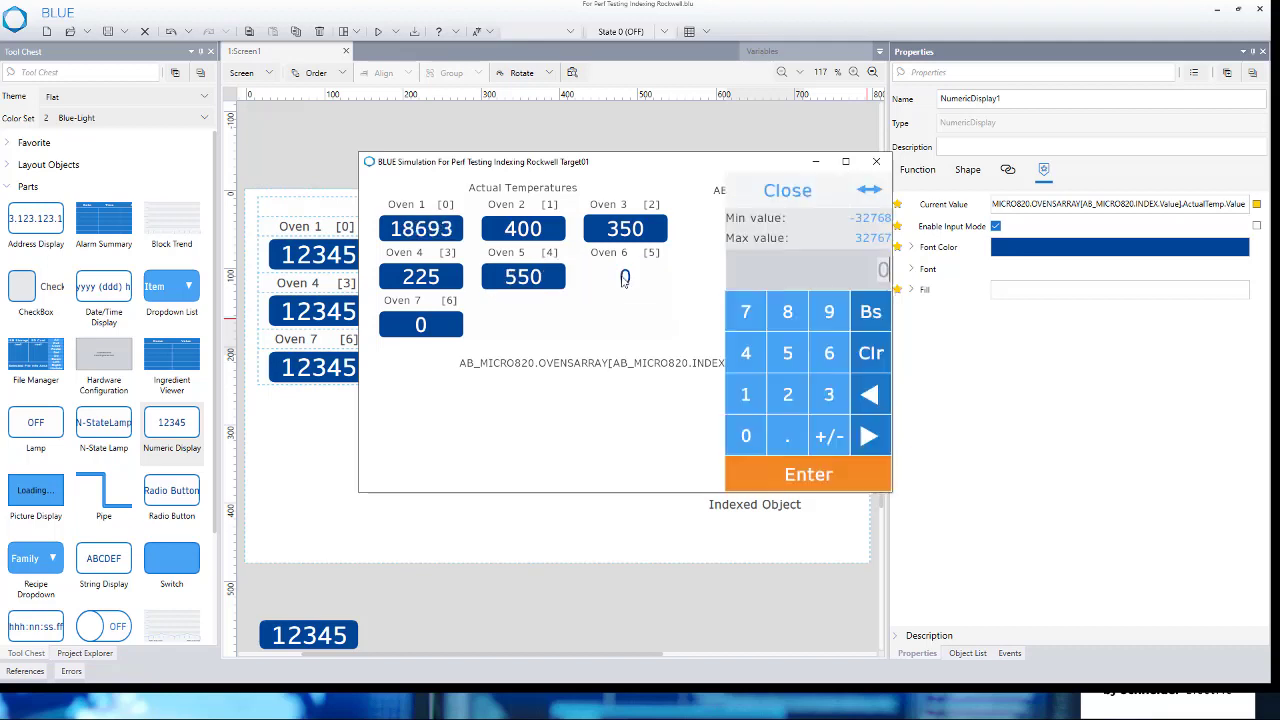
click(745, 394)
click(745, 311)
click(745, 435)
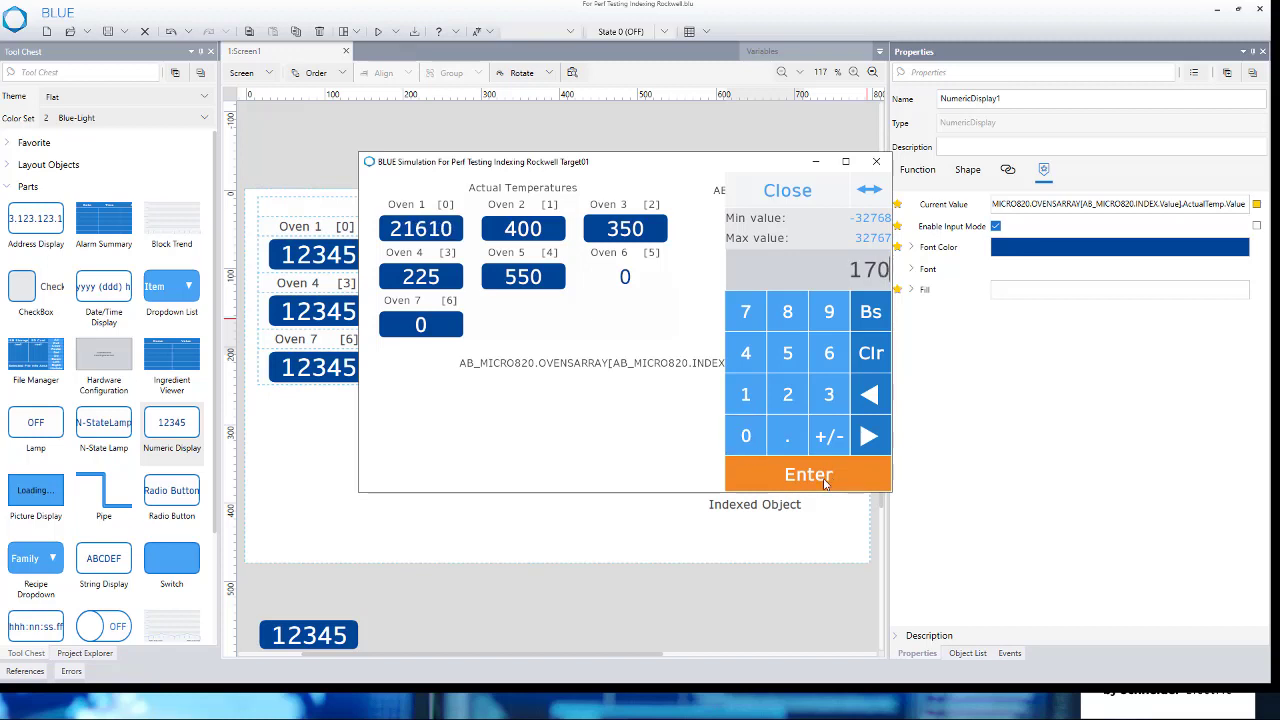
click(825, 482)
click(782, 418)
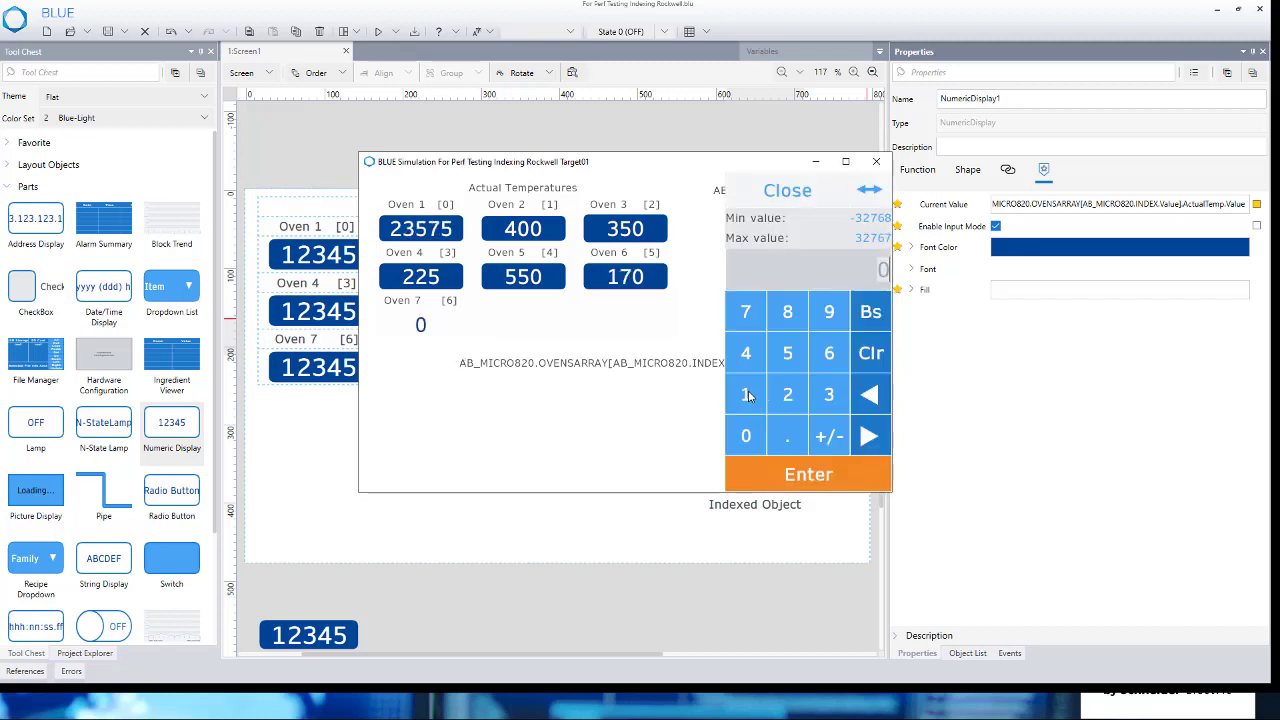
click(750, 356)
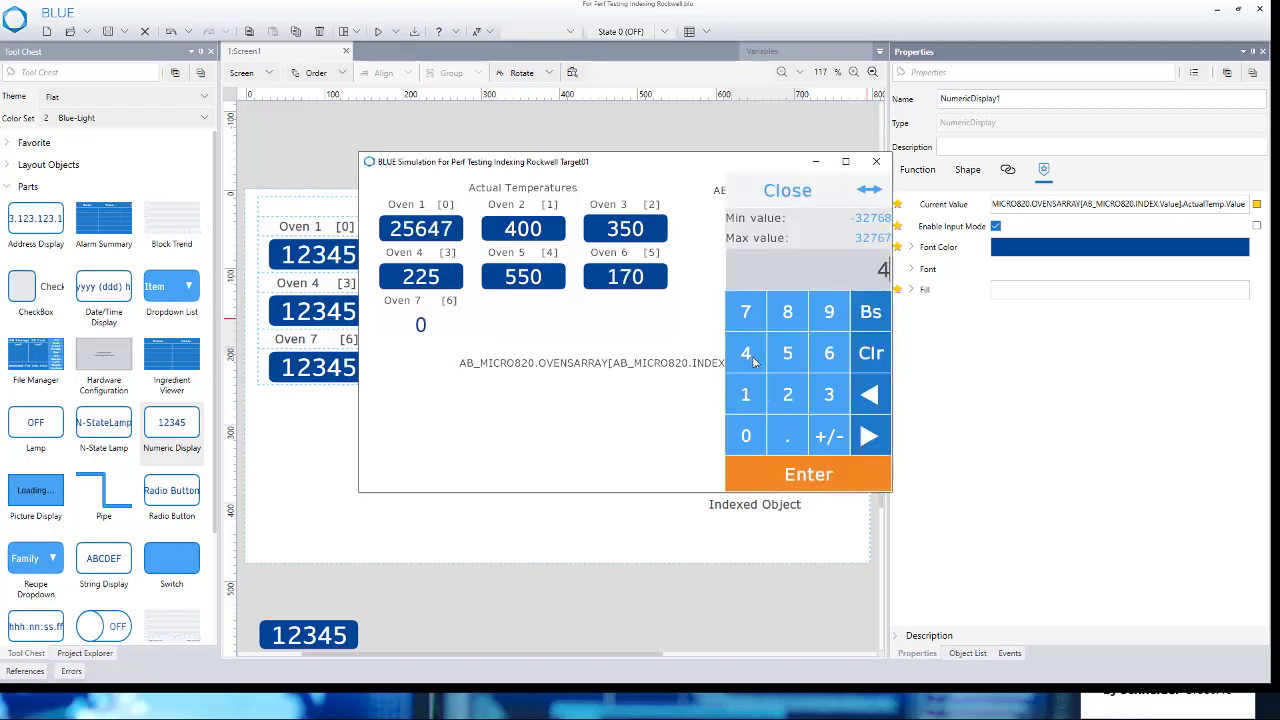
click(787, 394)
click(787, 355)
click(812, 472)
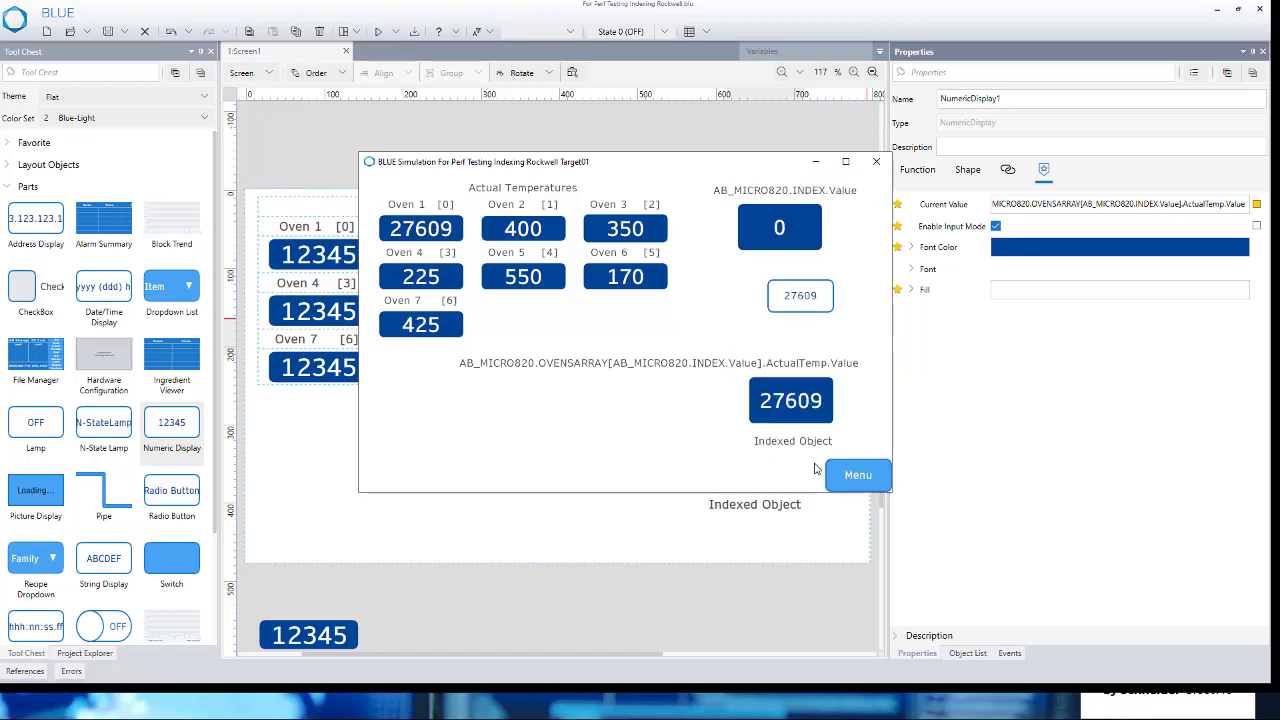
Step INDEX through 1, 5 and 2, checking the indexed display follows each oven
click(781, 230)
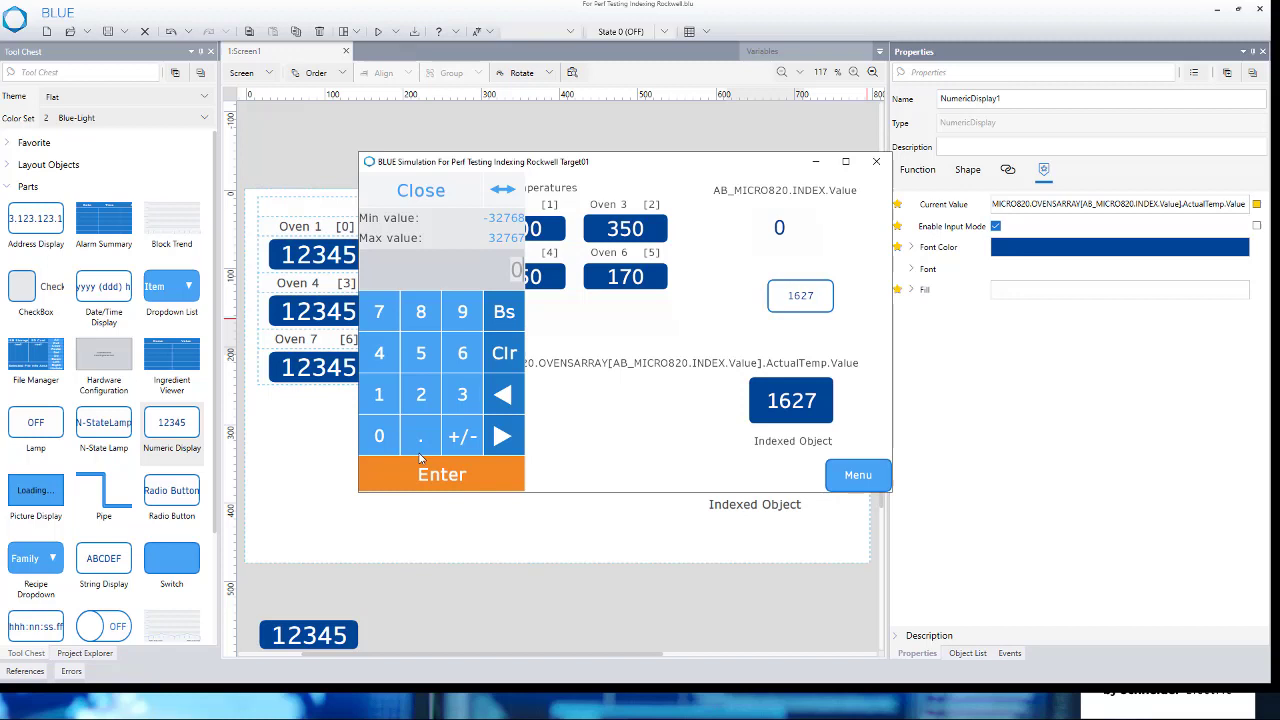
click(386, 400)
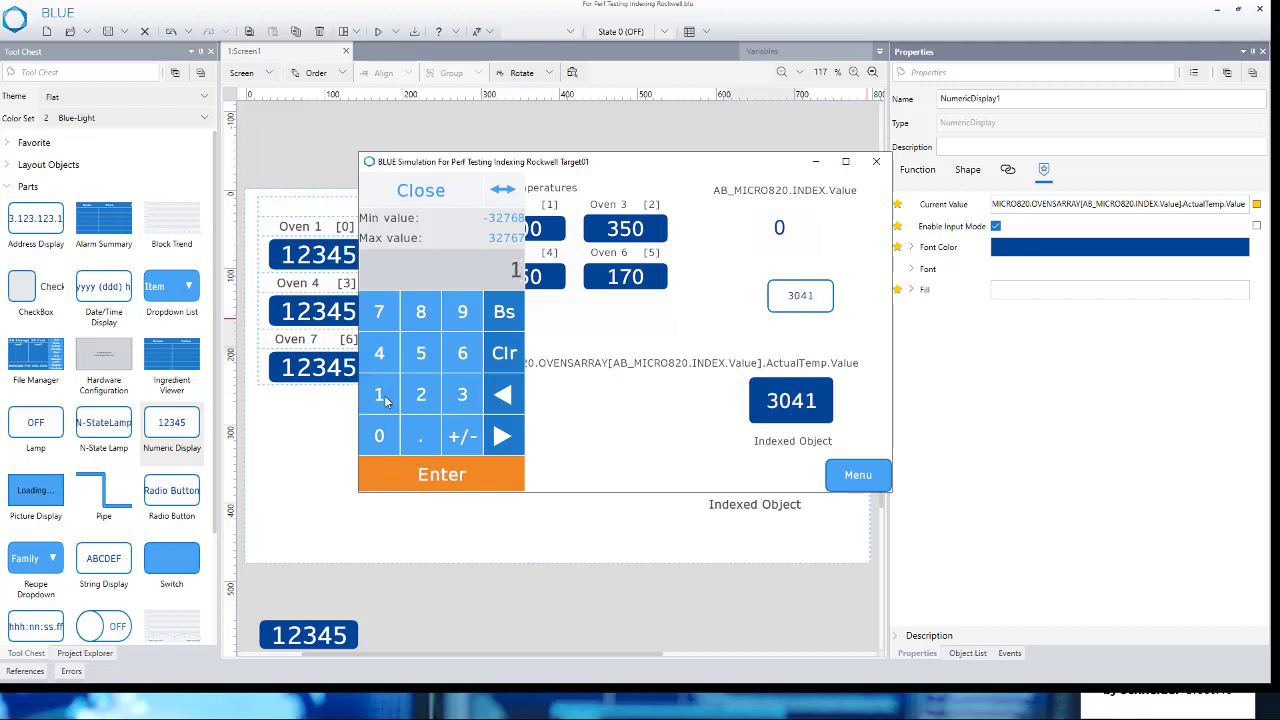
click(437, 476)
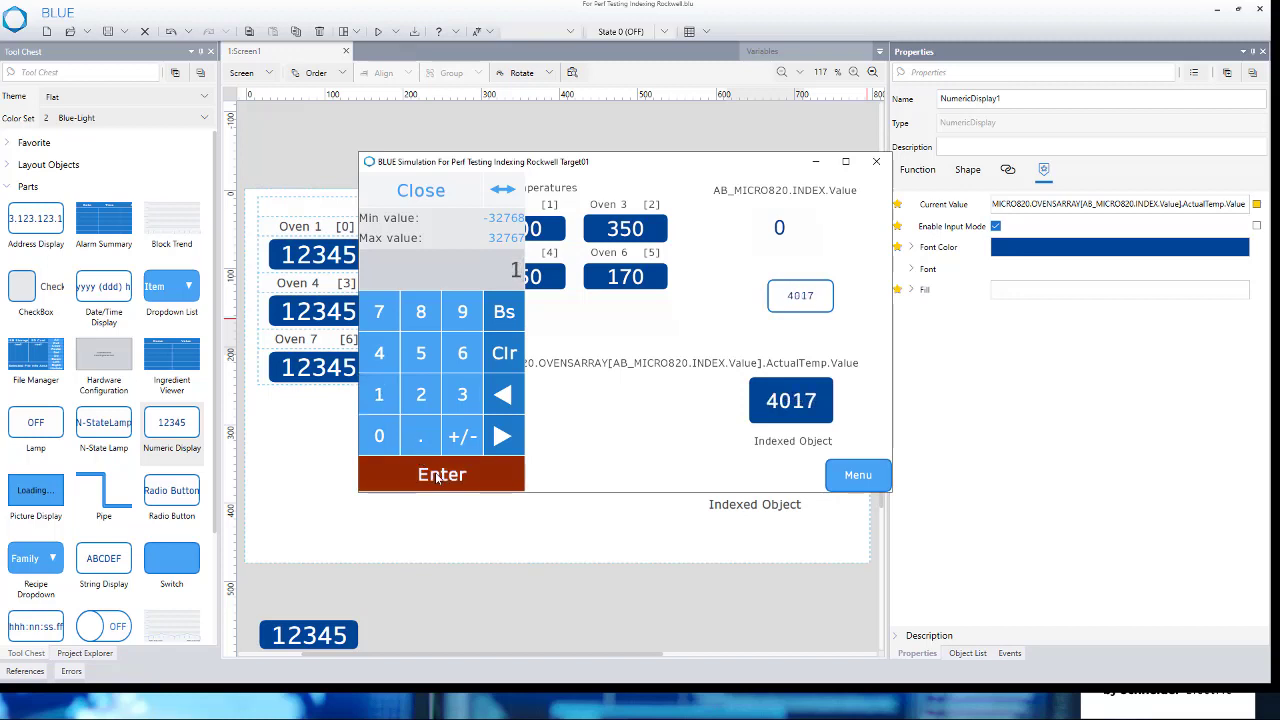
click(776, 226)
click(421, 356)
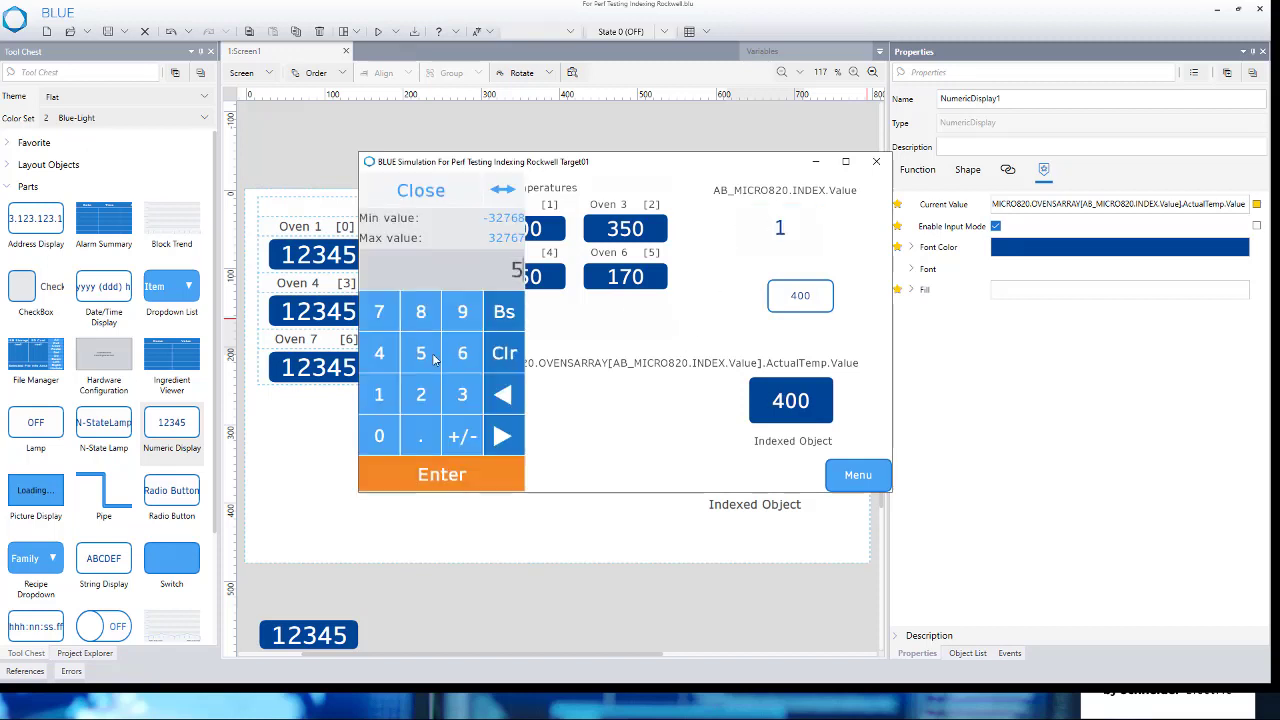
click(476, 478)
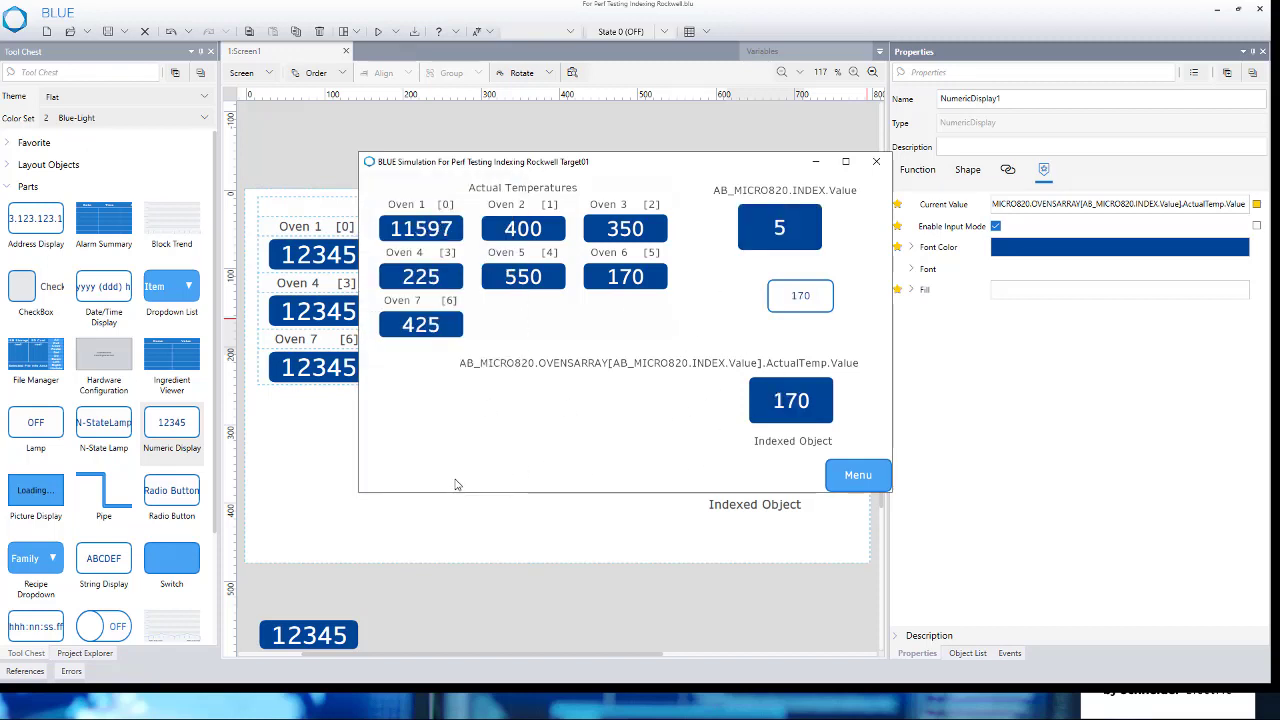
click(757, 227)
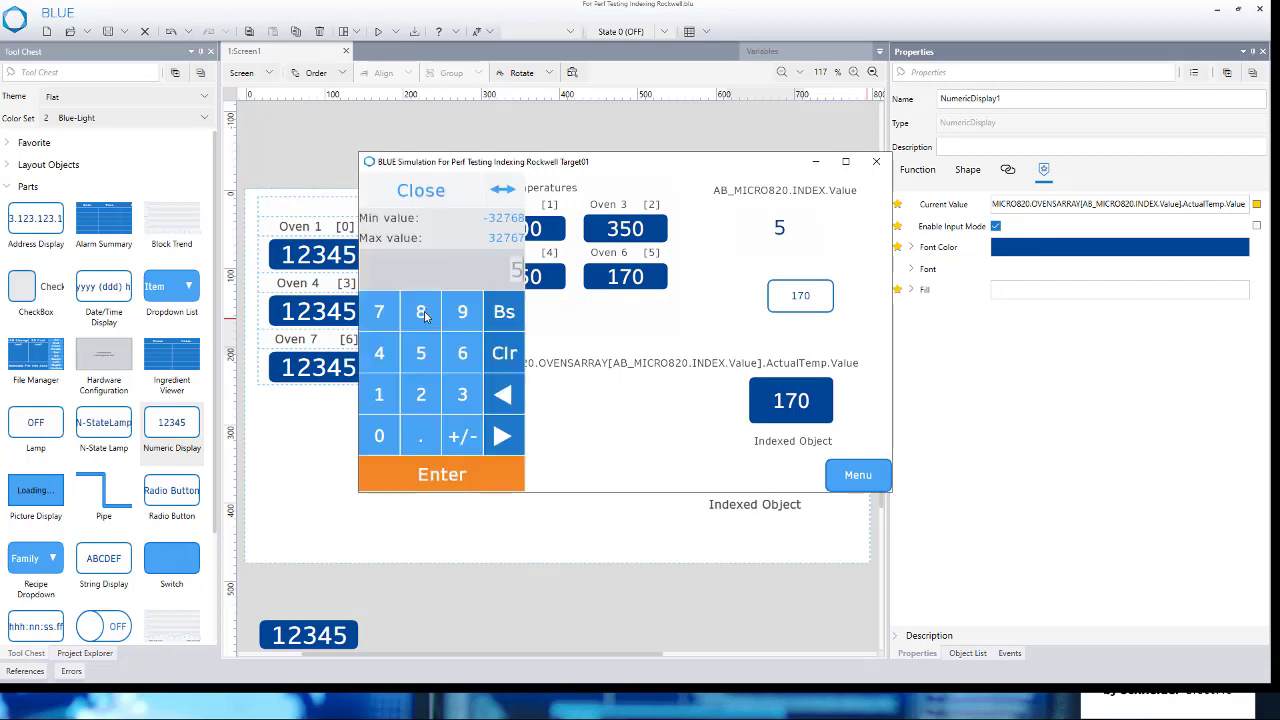
click(421, 394)
click(444, 475)
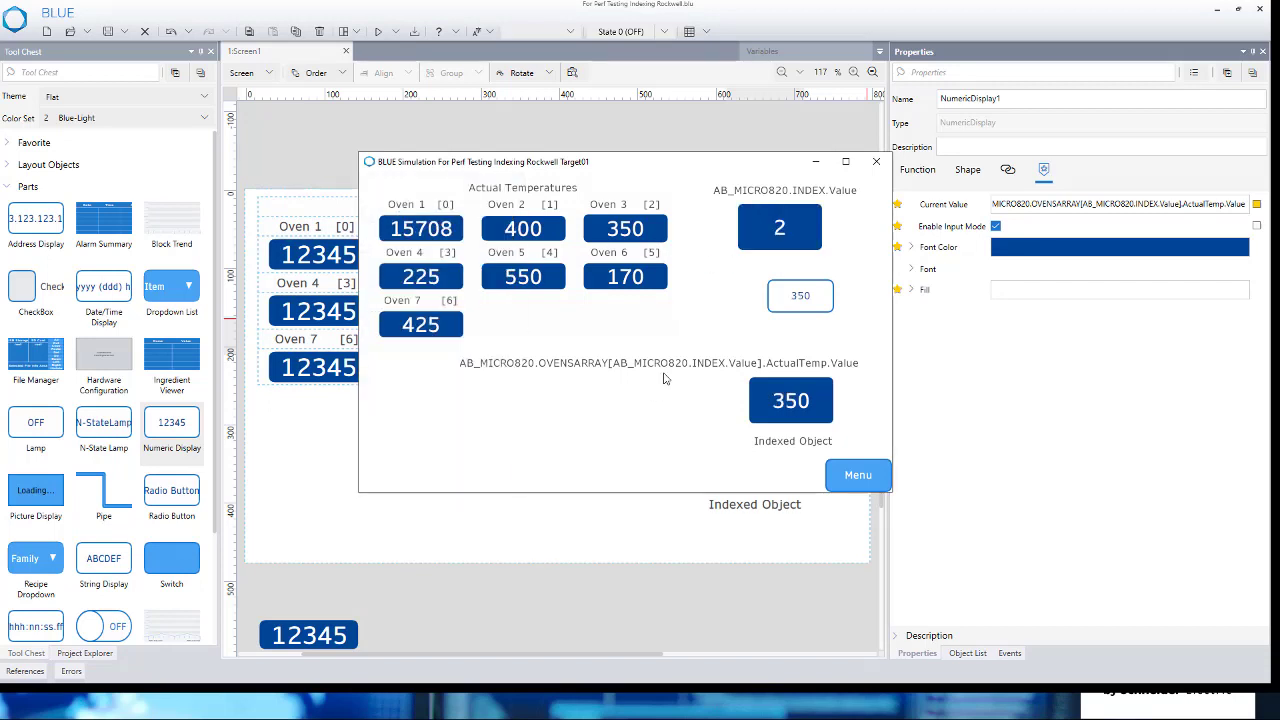
Change INDEX to 3, then 4, then 5
click(786, 230)
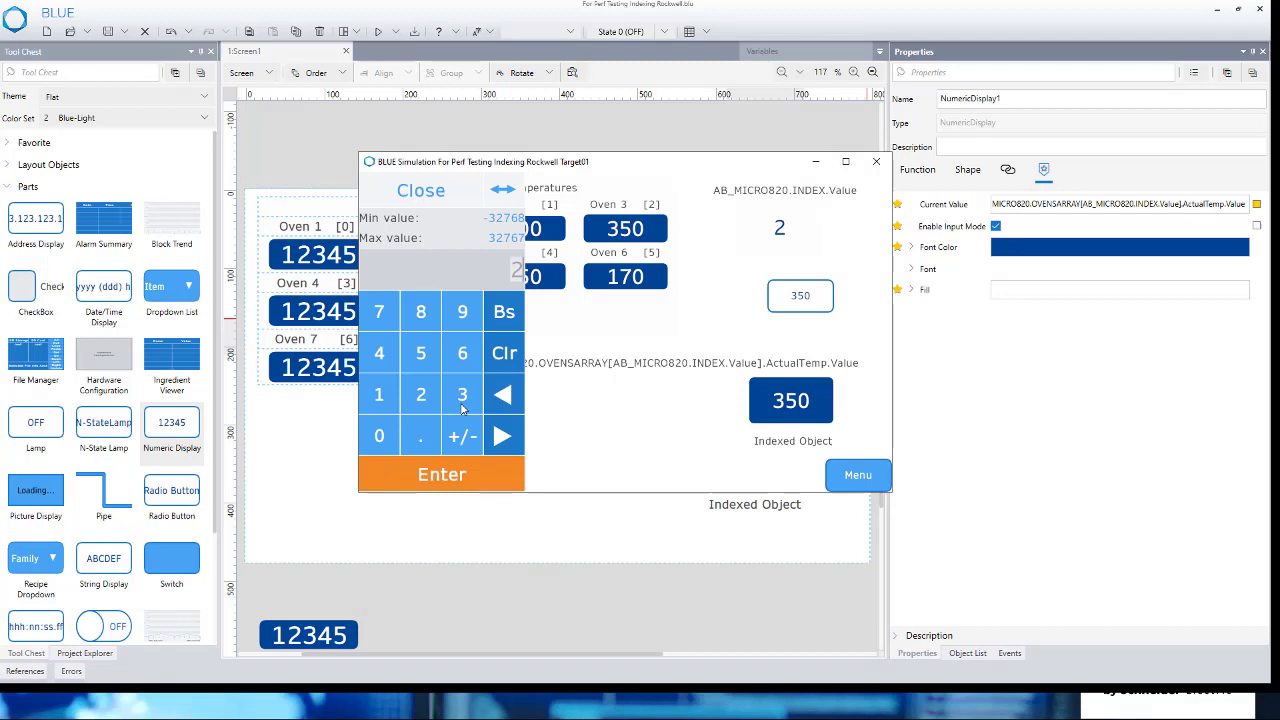
click(463, 394)
click(450, 477)
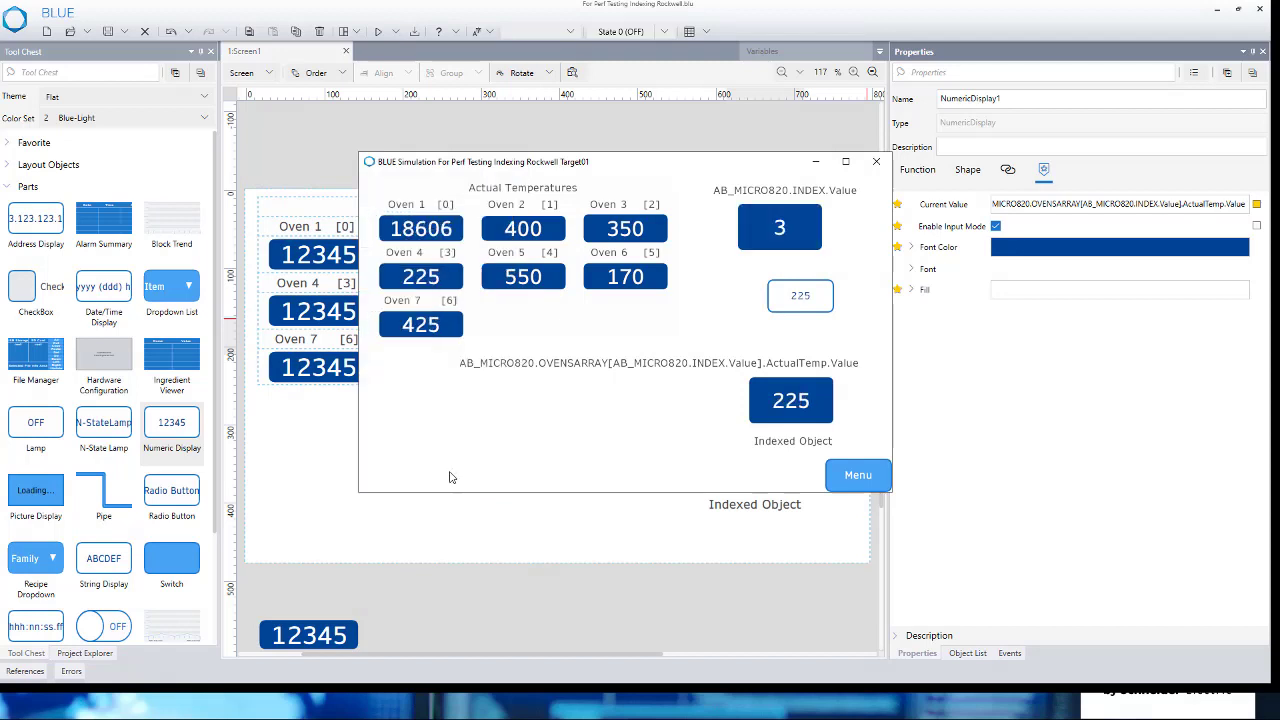
click(806, 215)
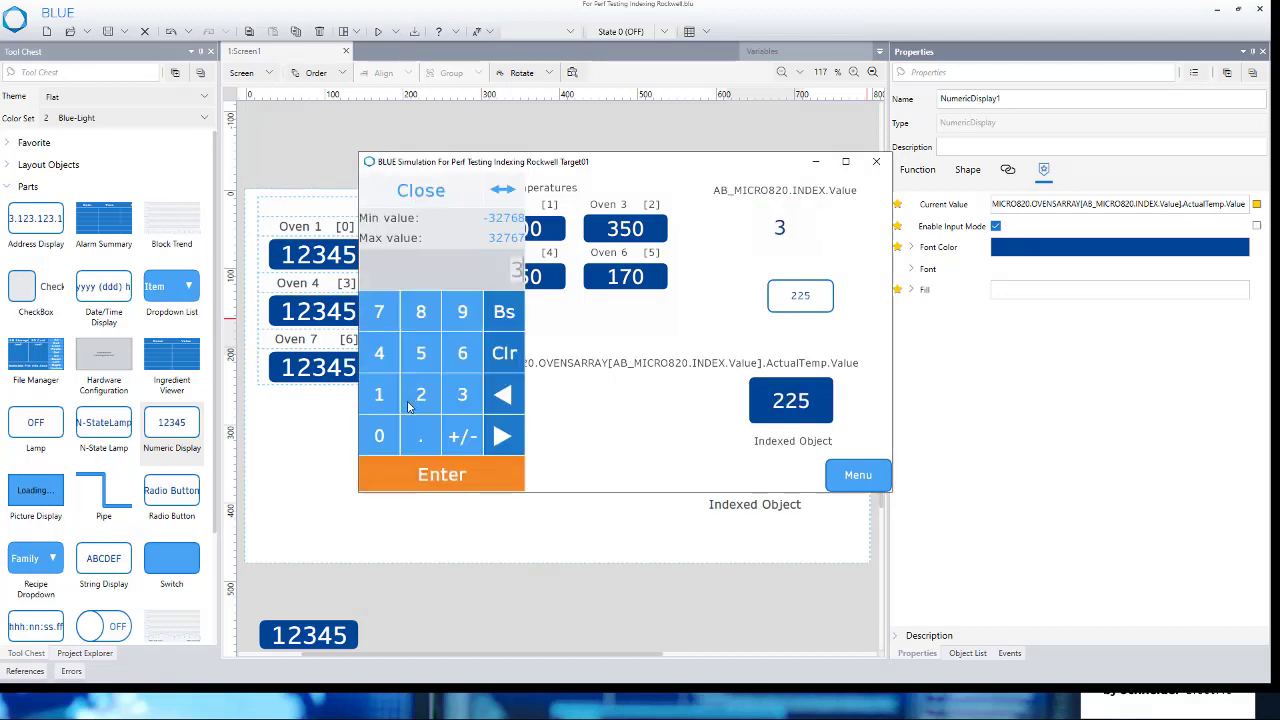
click(380, 354)
click(448, 478)
click(775, 248)
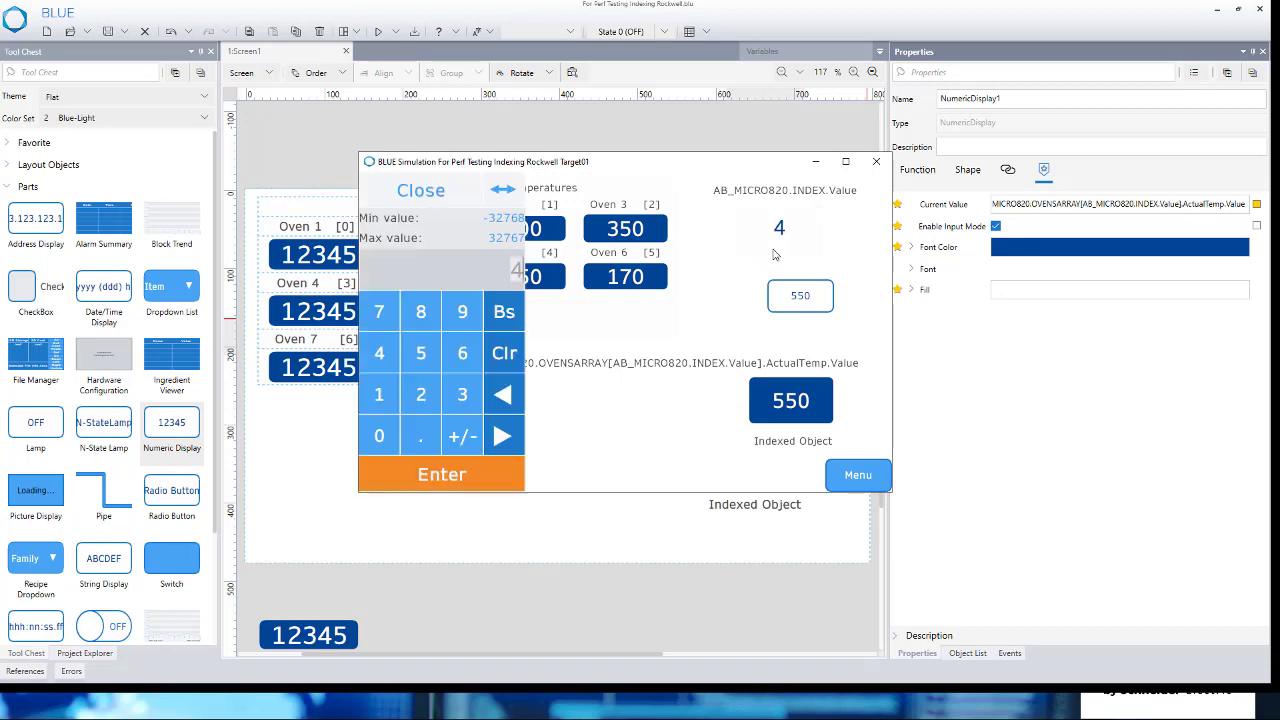
click(421, 355)
click(452, 482)
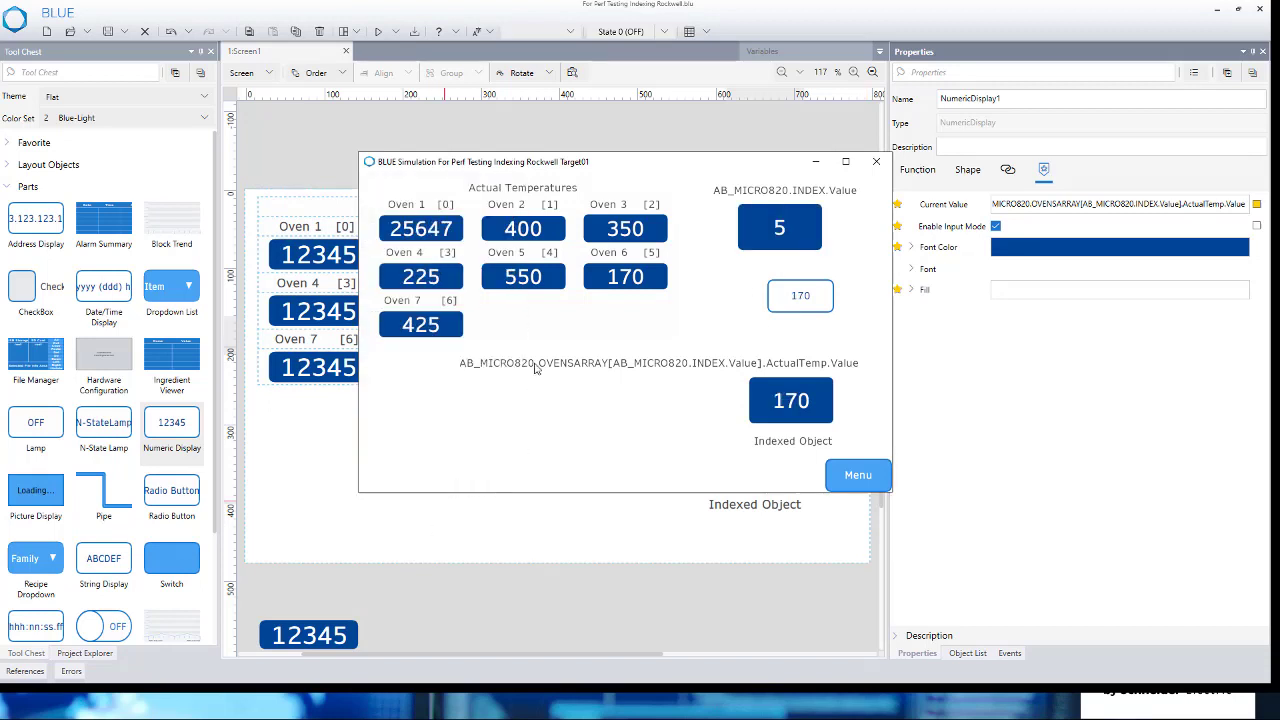
Confirm INDEX at 5, then set it to 6 and finally back to 0
click(779, 228)
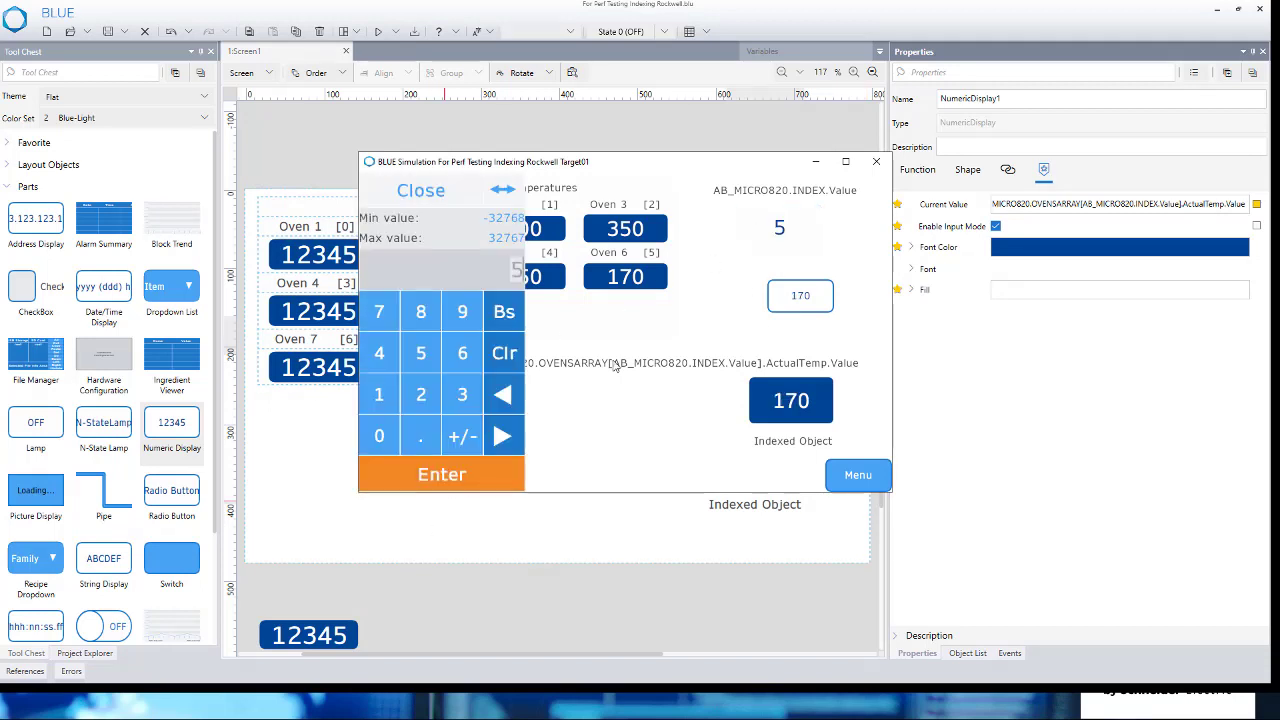
click(415, 476)
click(779, 228)
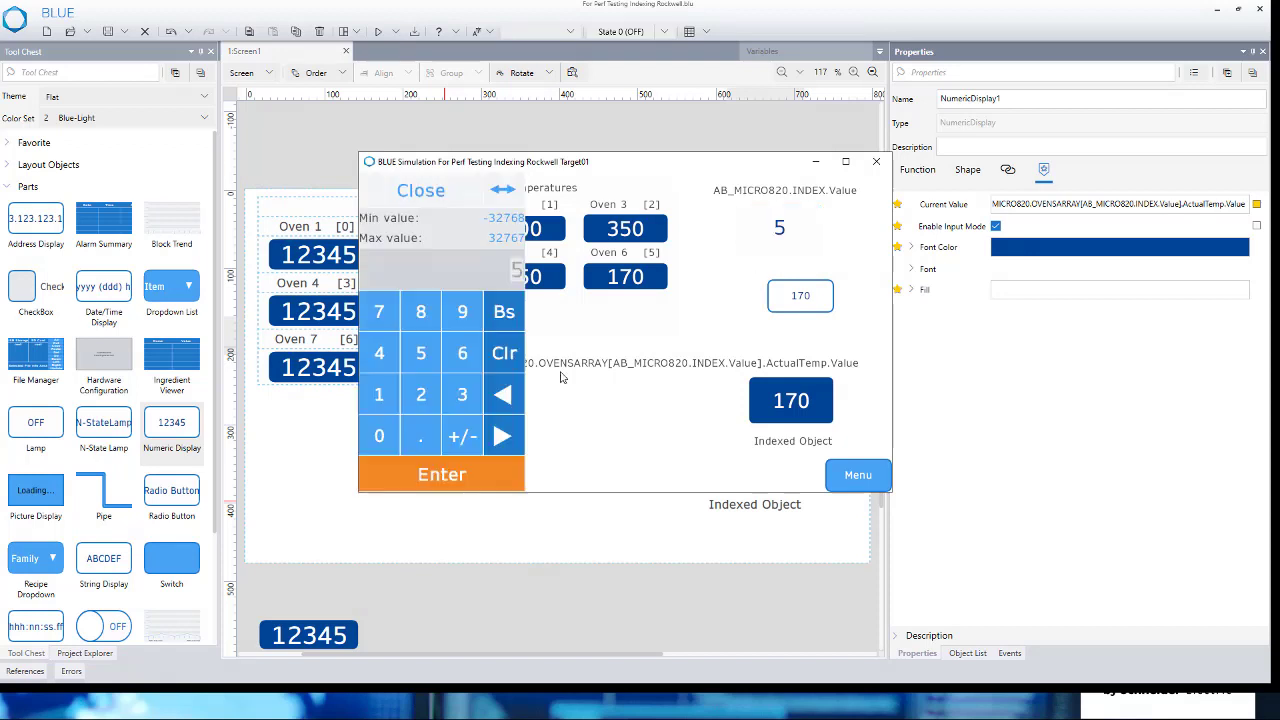
click(462, 353)
click(460, 474)
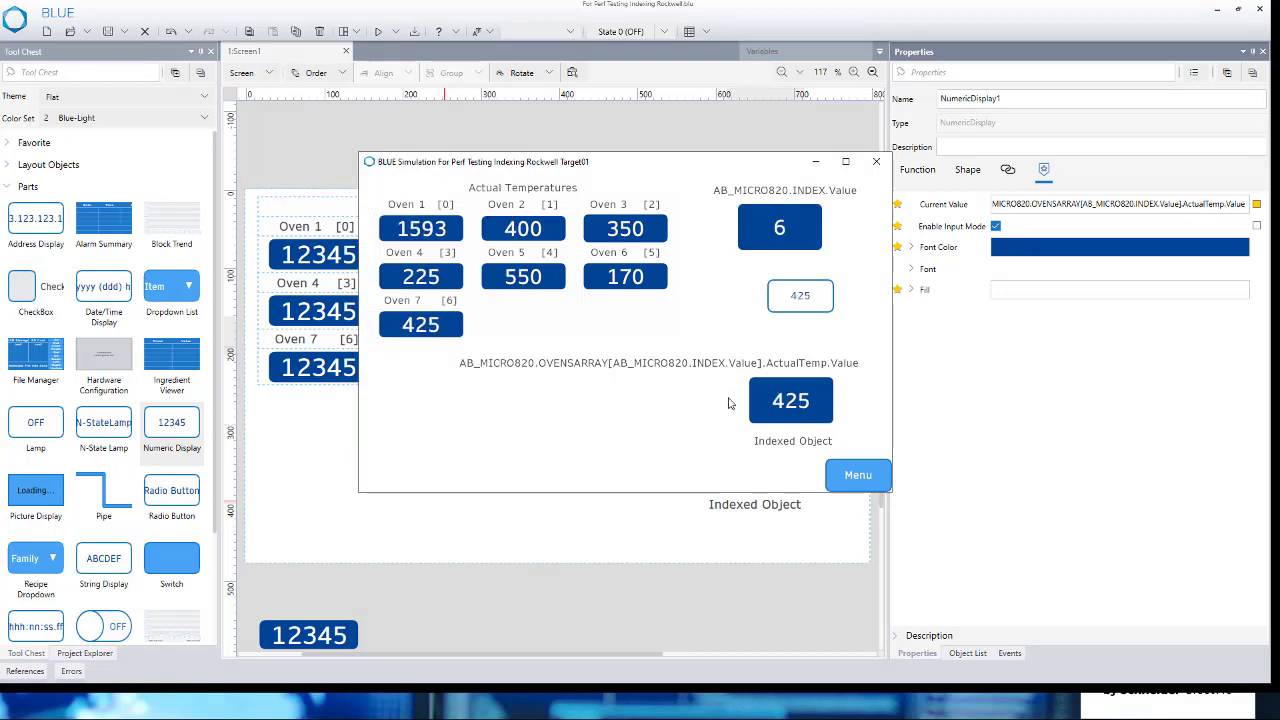
click(797, 220)
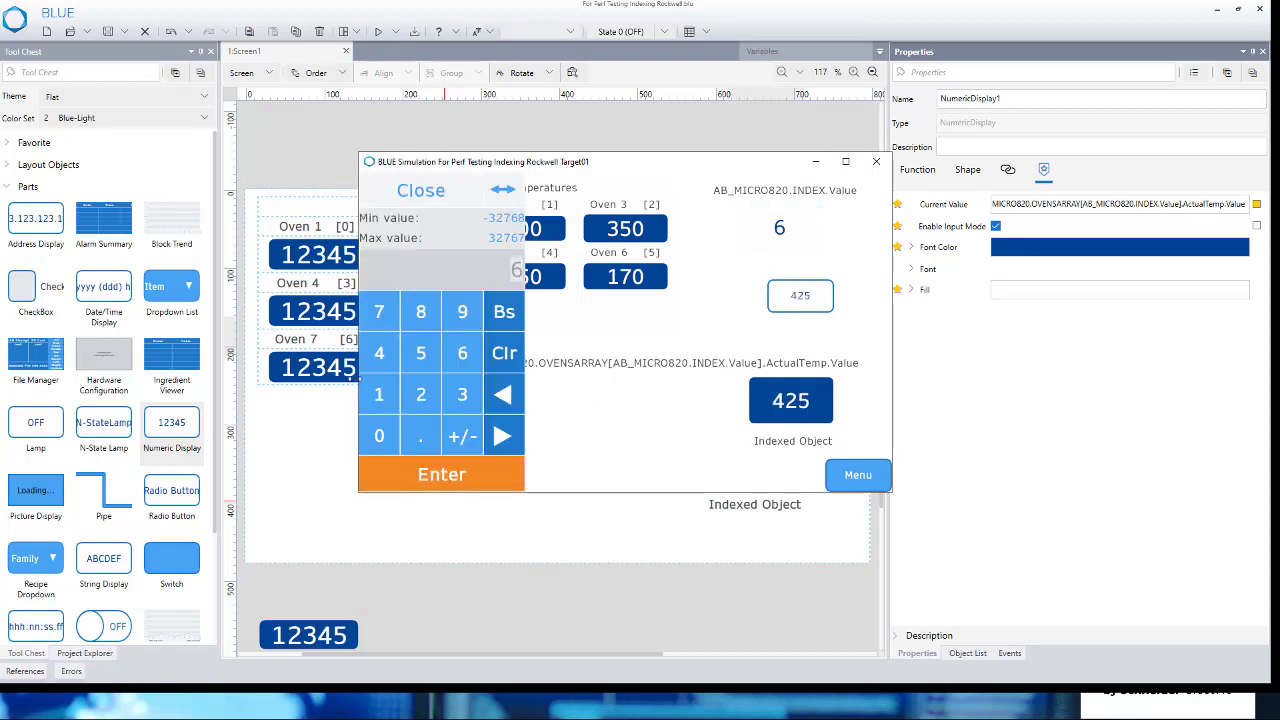
click(379, 435)
click(445, 474)
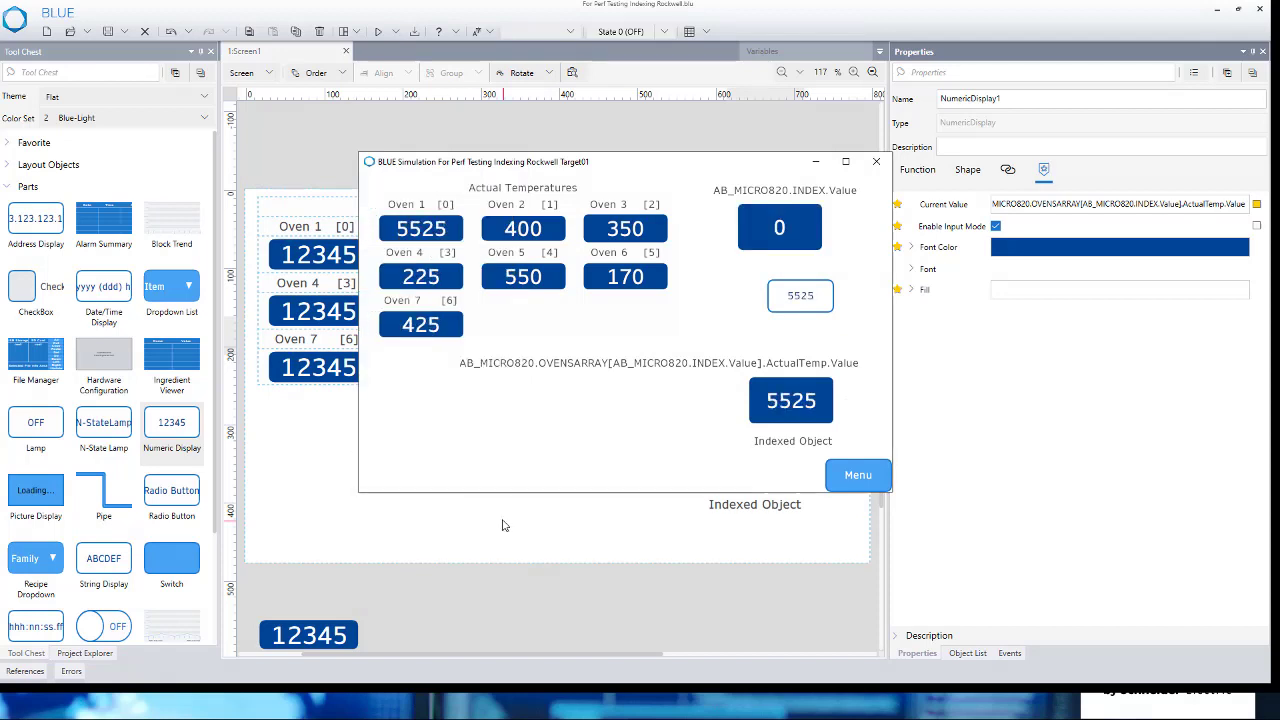